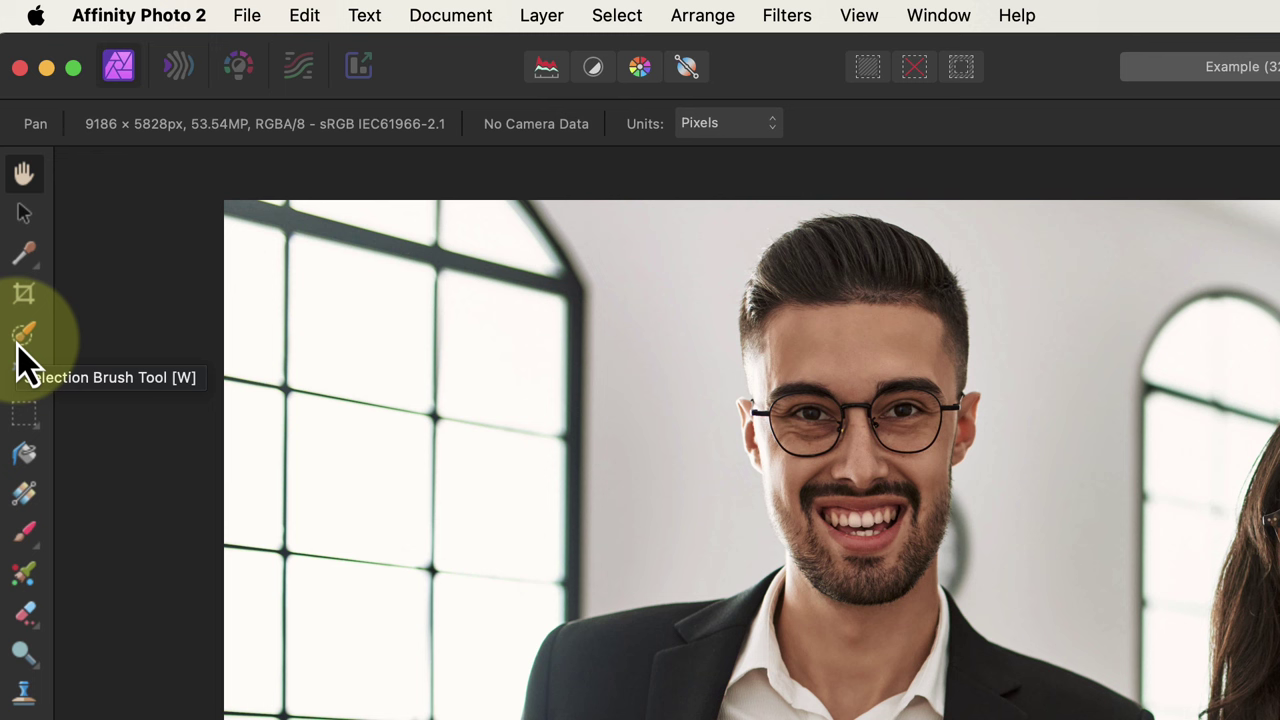
- Choose the Selection Brush Tool with Snap to edges and Soft edges on, in Add mode
left_click(18, 341)
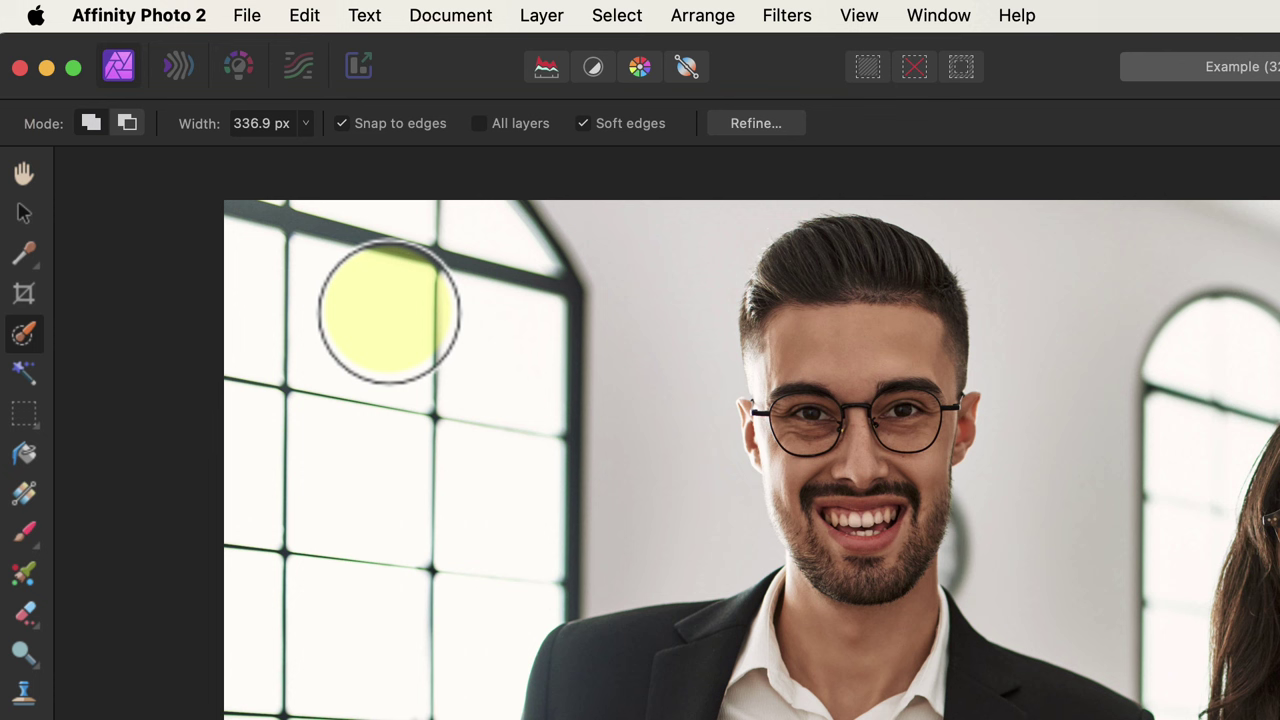
left_click(342, 124)
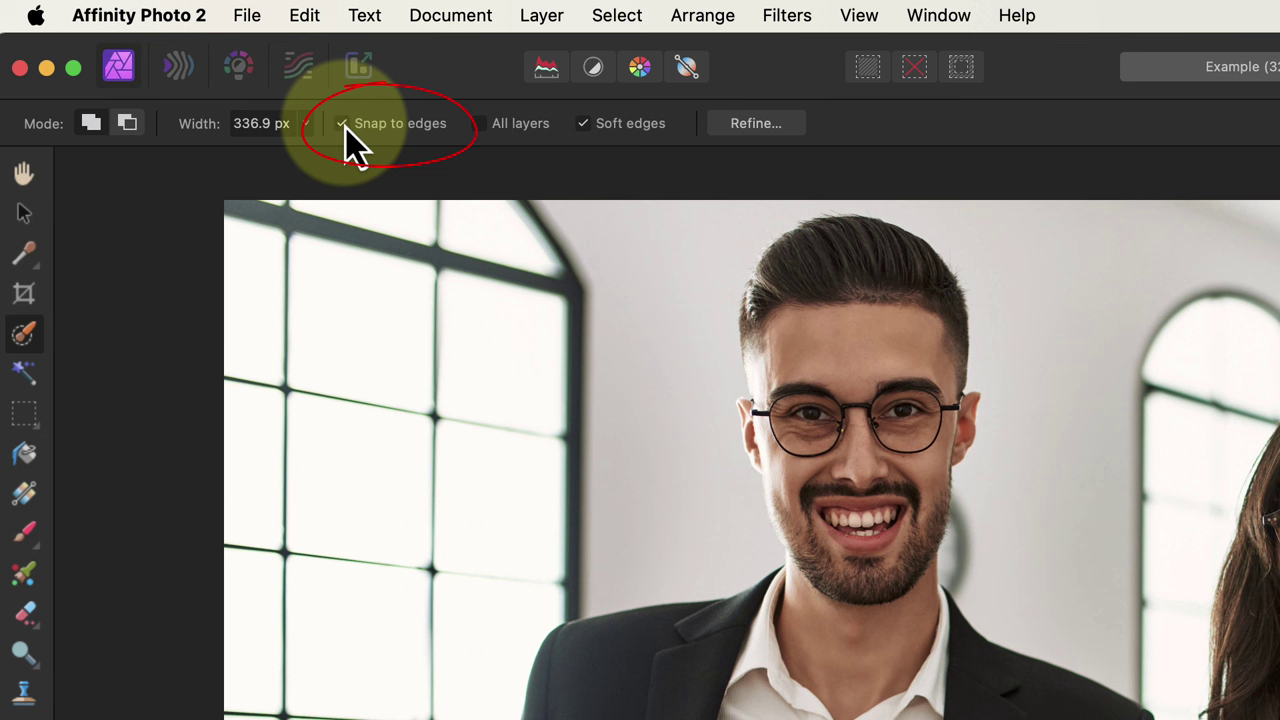
left_click(345, 128)
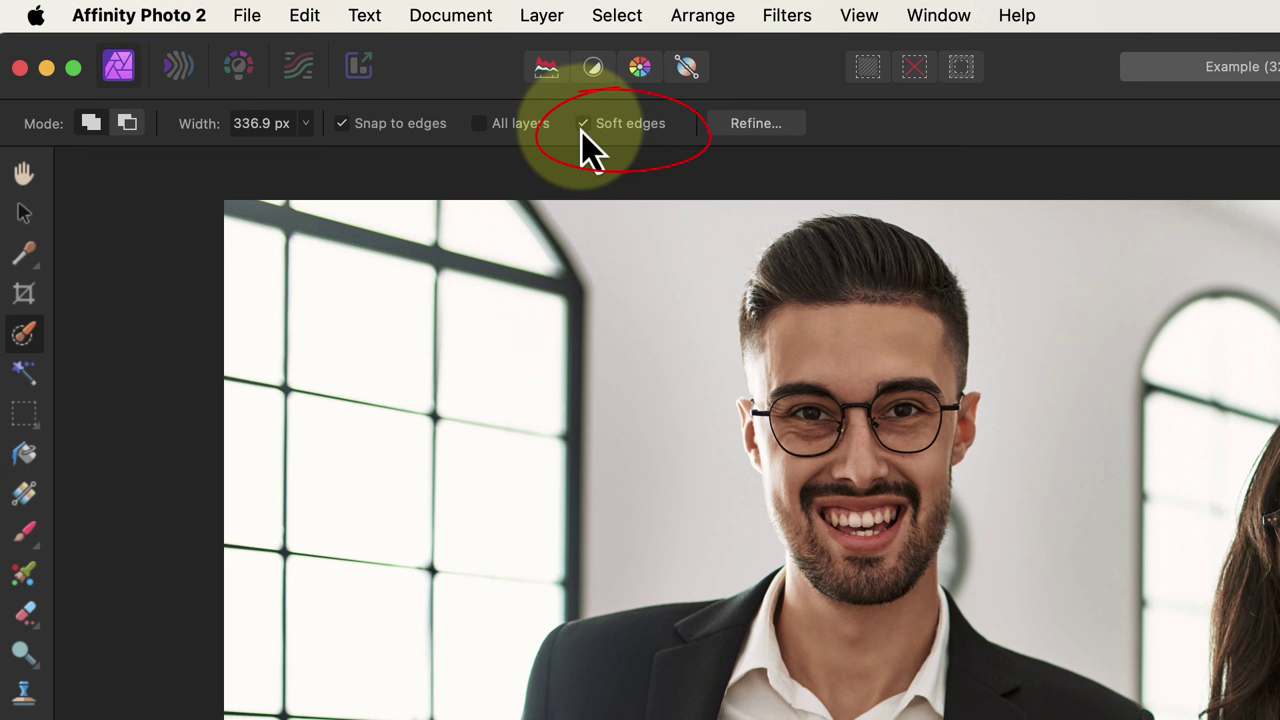
left_click(122, 228)
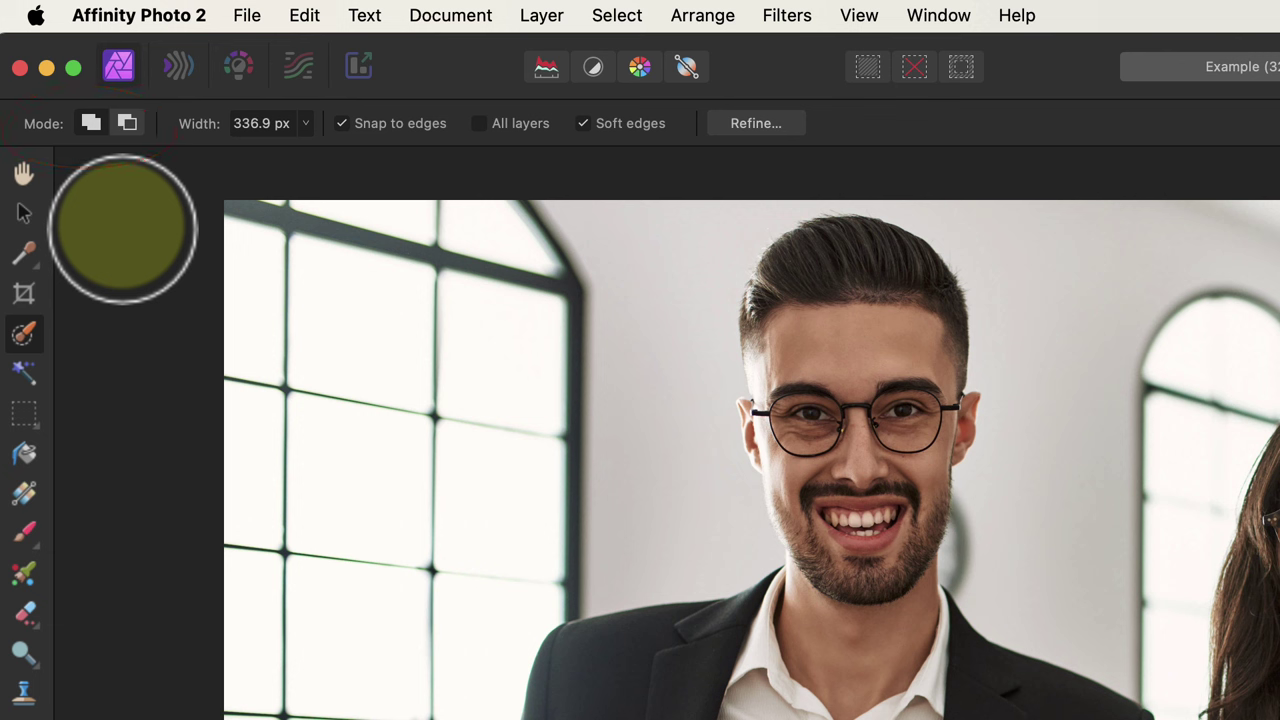
left_click(128, 123)
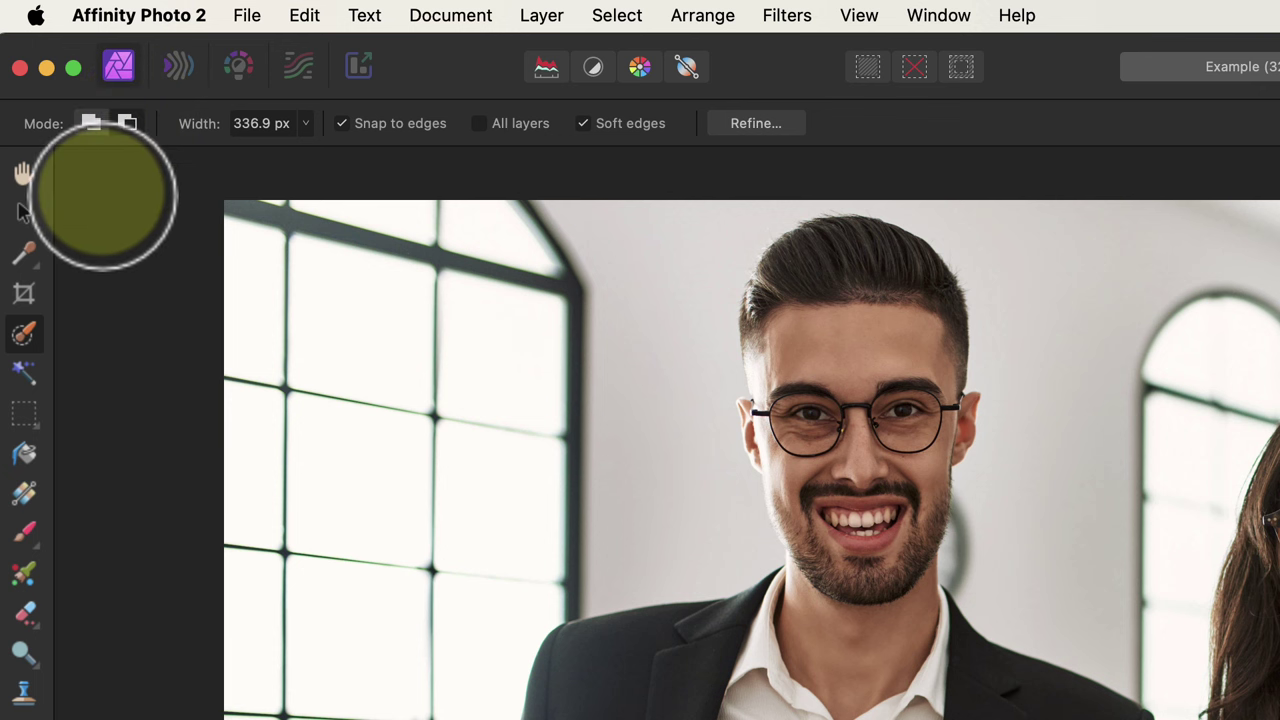
left_click(91, 124)
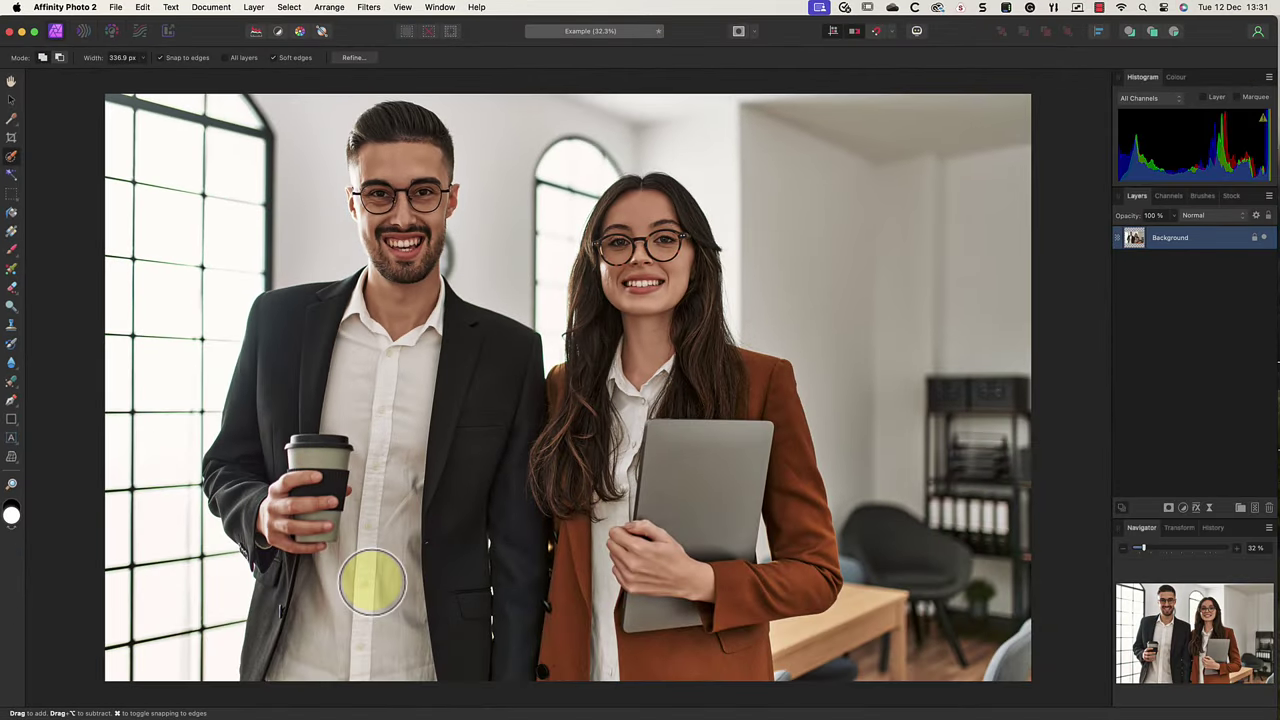
- Brush a selection over the man's shirt, arm and coffee cup, then the woman's face and hair
mouse_move(340, 568)
left_mouse_down()
mouse_move(263, 547)
mouse_move(260, 471)
mouse_move(300, 366)
mouse_move(379, 352)
mouse_move(397, 300)
mouse_move(462, 368)
mouse_move(464, 498)
mouse_move(418, 627)
mouse_move(327, 624)
mouse_move(378, 485)
mouse_move(317, 459)
mouse_move(426, 603)
mouse_move(452, 669)
mouse_move(477, 366)
mouse_move(510, 461)
mouse_move(520, 549)
mouse_move(606, 550)
mouse_move(655, 580)
mouse_move(679, 657)
mouse_move(647, 574)
mouse_move(666, 483)
mouse_move(640, 433)
mouse_move(637, 370)
mouse_move(591, 413)
mouse_move(672, 392)
mouse_move(763, 431)
mouse_move(805, 573)
mouse_move(706, 594)
left_mouse_up()
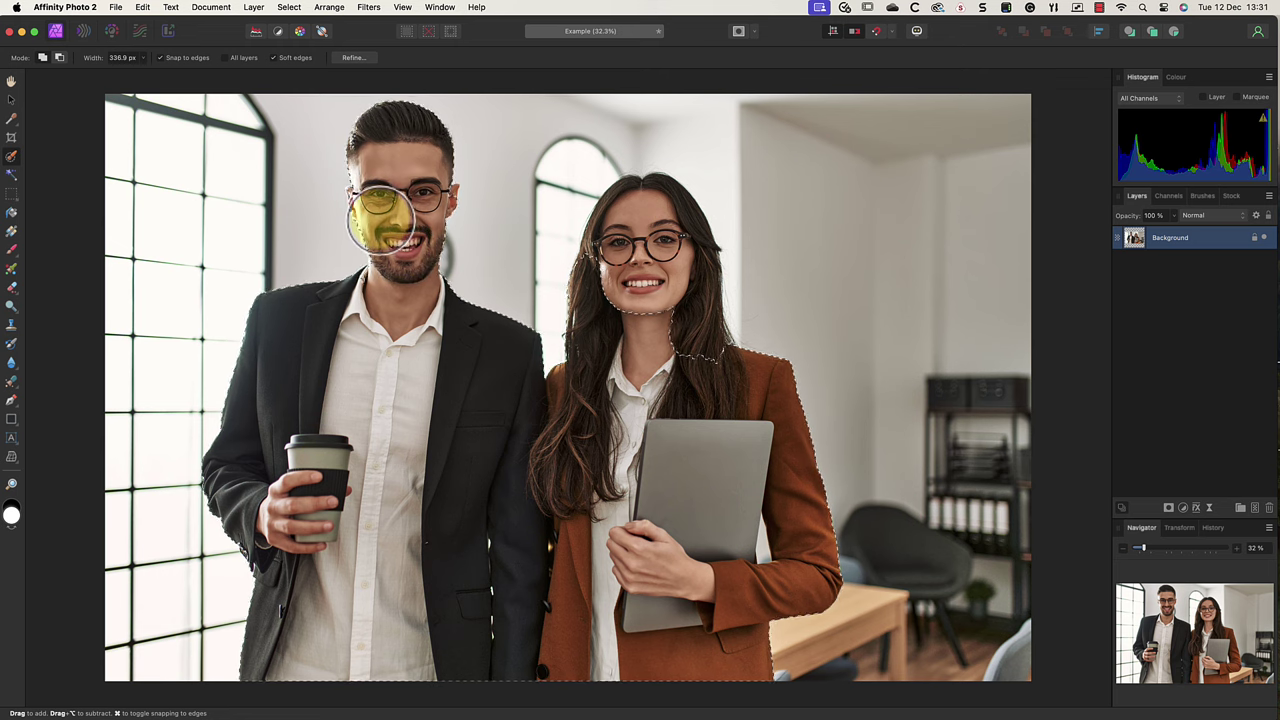
mouse_move(620, 251)
left_mouse_down()
mouse_move(643, 294)
mouse_move(646, 243)
mouse_move(632, 220)
left_mouse_up()
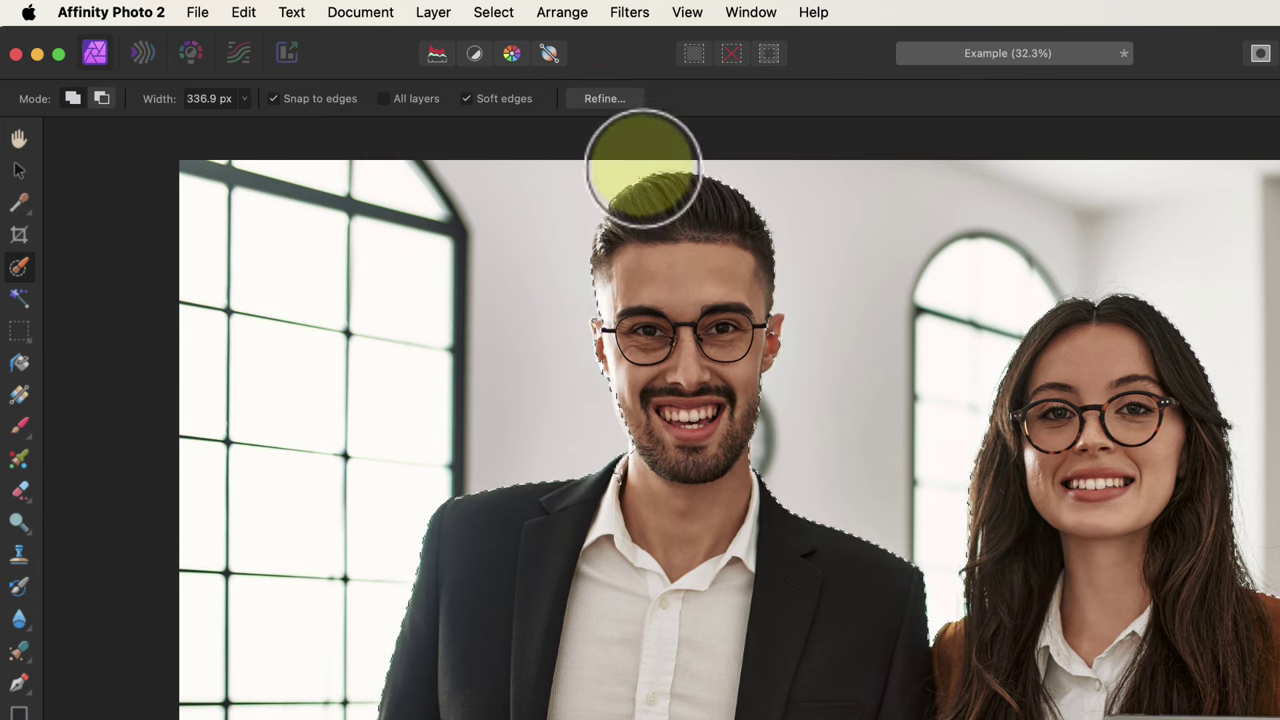
- Open Refine Selection, zoom to about 75% on the man's face, and matte his temple and jaw edges
left_click(603, 98)
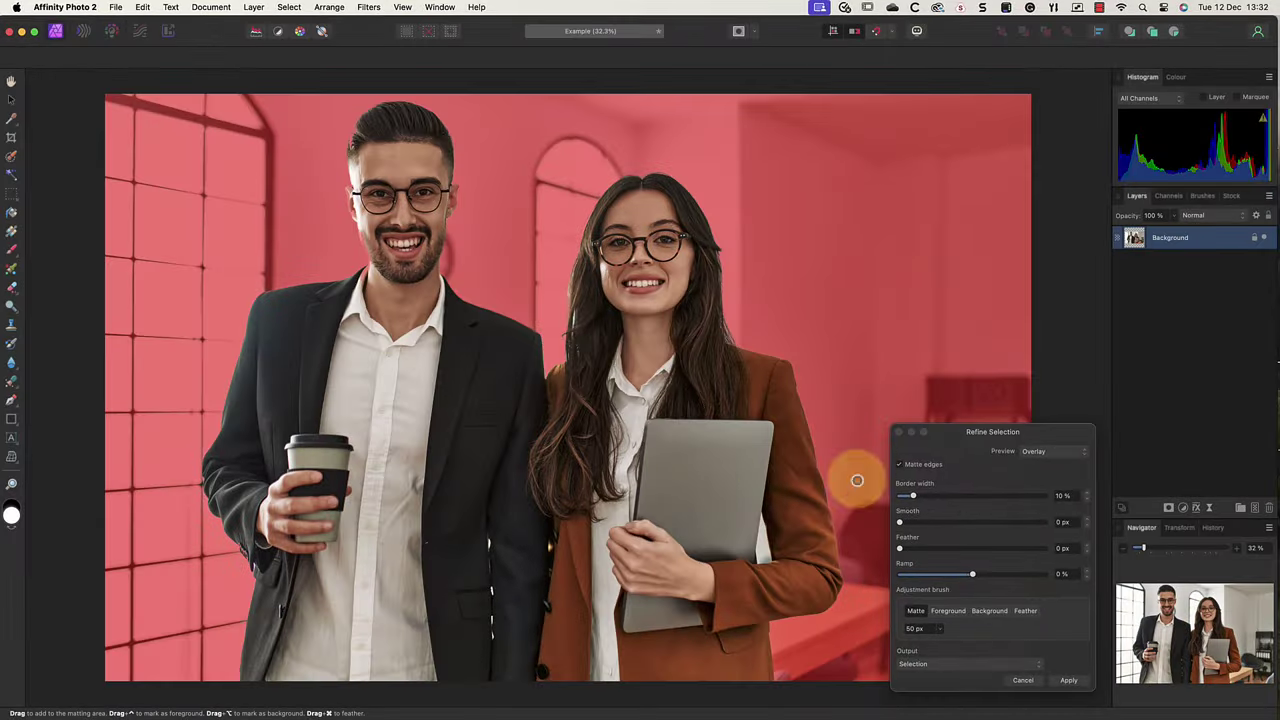
left_click(1238, 550)
left_click_drag(1205, 620, 1165, 610)
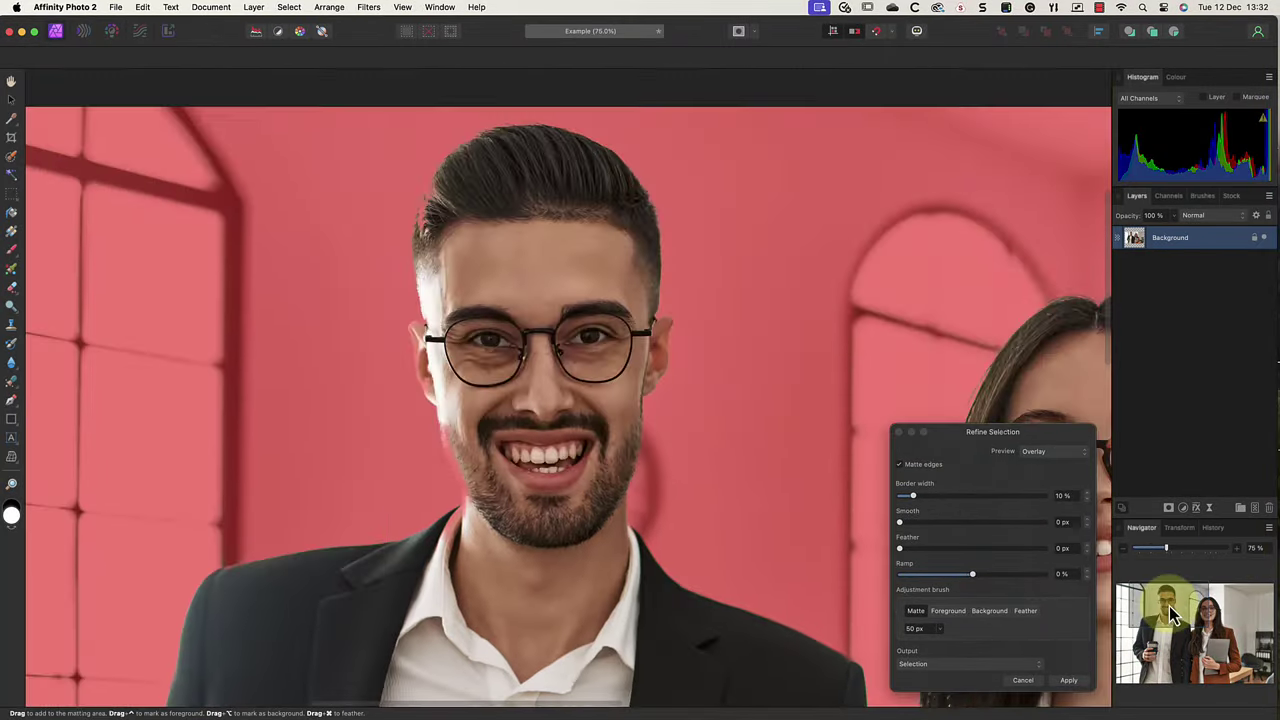
left_click(1033, 550)
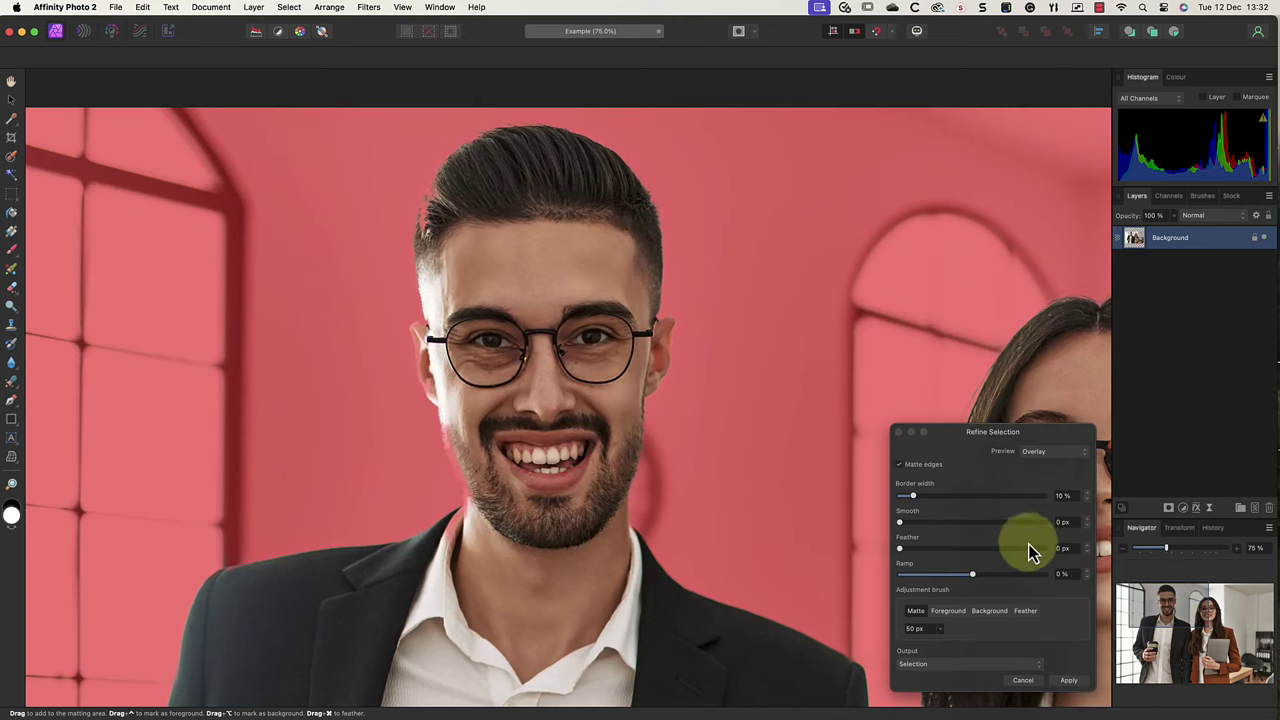
left_click(915, 611)
mouse_move(443, 340)
left_mouse_down()
mouse_move(410, 340)
mouse_move(428, 388)
mouse_move(423, 343)
left_mouse_up()
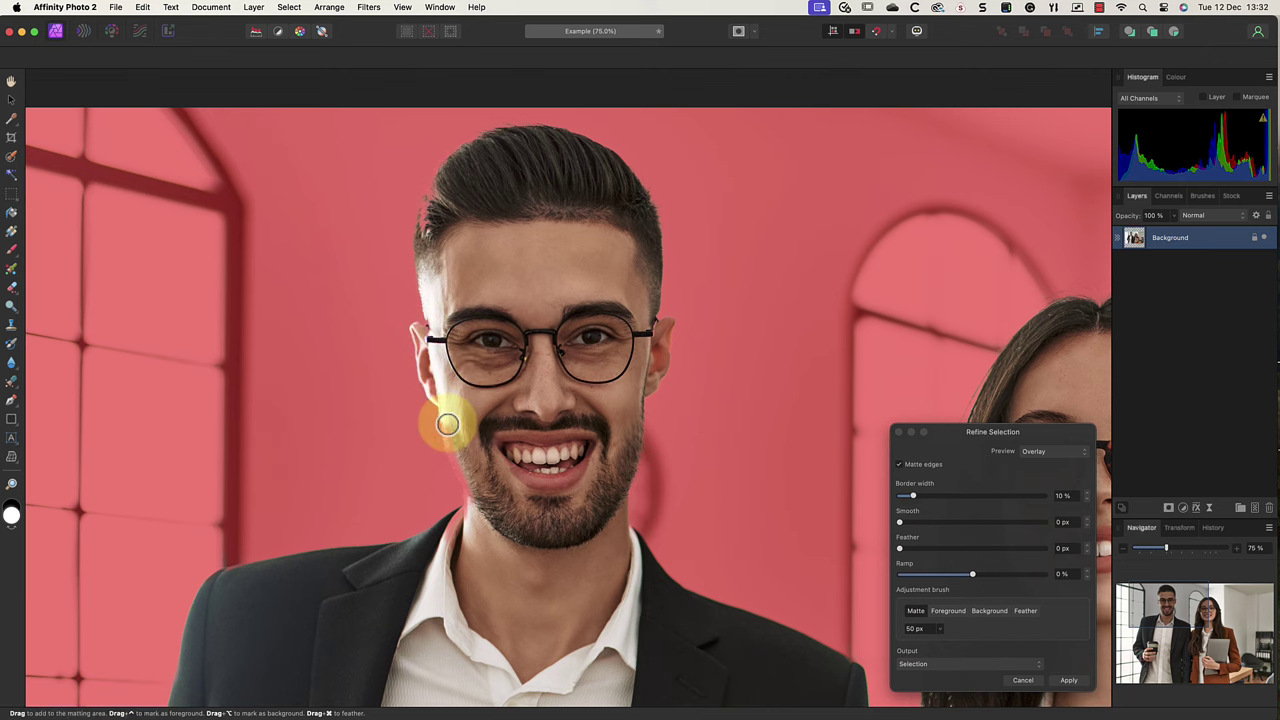
mouse_move(447, 424)
left_mouse_down()
mouse_move(477, 494)
mouse_move(470, 517)
mouse_move(446, 520)
mouse_move(479, 509)
mouse_move(449, 514)
mouse_move(452, 536)
mouse_move(474, 500)
mouse_move(468, 480)
left_mouse_up()
mouse_move(536, 479)
left_mouse_down()
mouse_move(487, 468)
mouse_move(439, 433)
mouse_move(469, 497)
mouse_move(471, 443)
left_mouse_up()
- Mark the man's cheek and jacket sleeve as foreground and brush the woman's edge as background
left_click(947, 611)
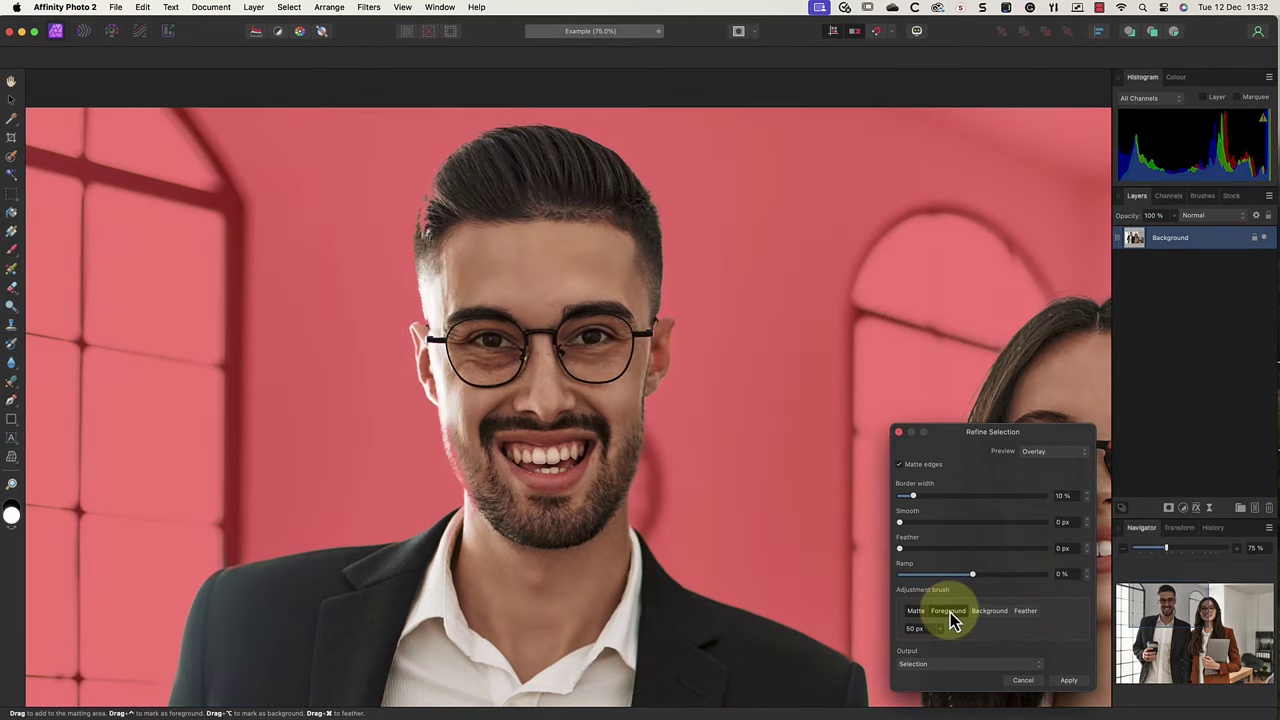
mouse_move(450, 440)
left_mouse_down()
mouse_move(489, 533)
mouse_move(443, 449)
left_mouse_up()
left_click(989, 611)
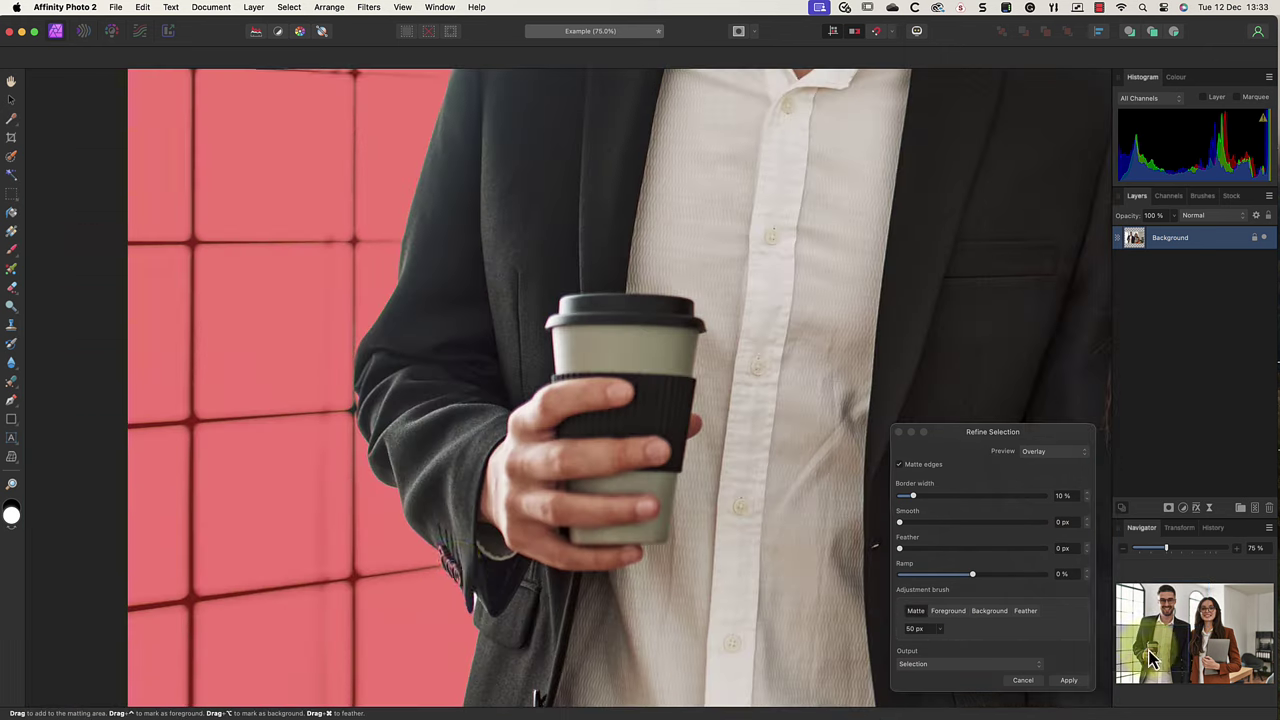
left_click_drag(471, 566, 402, 580)
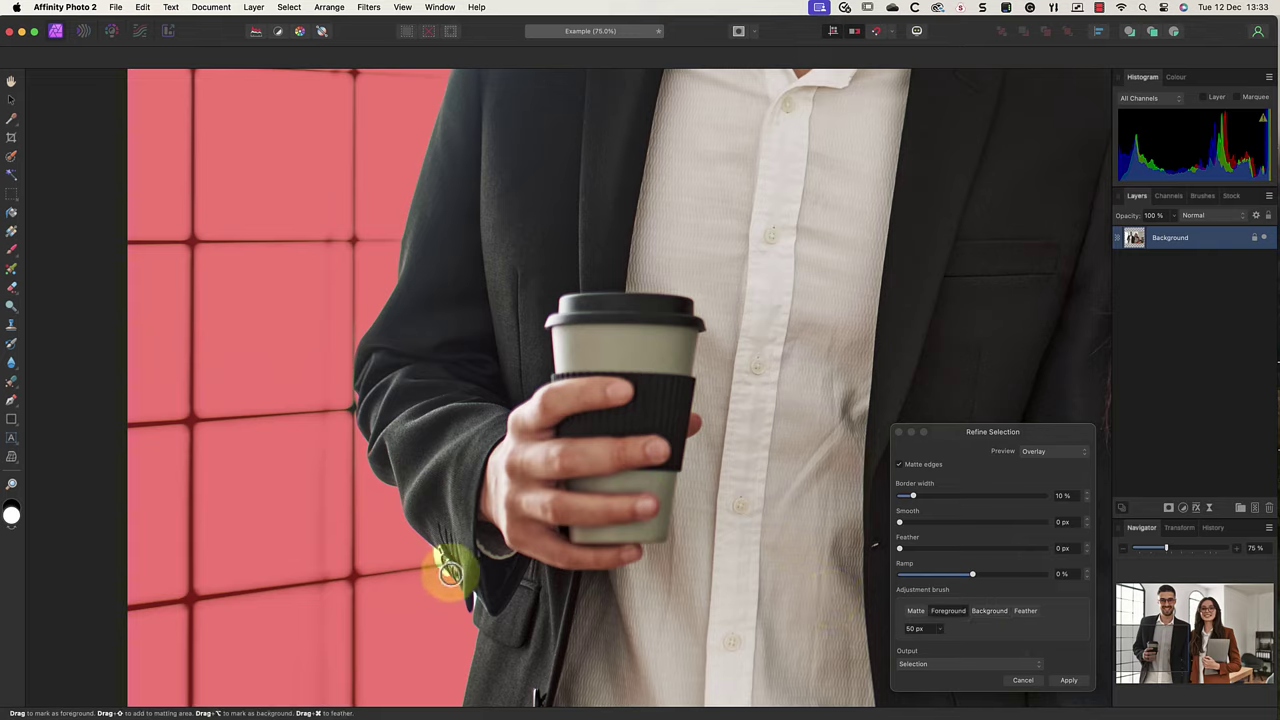
left_click(1210, 622)
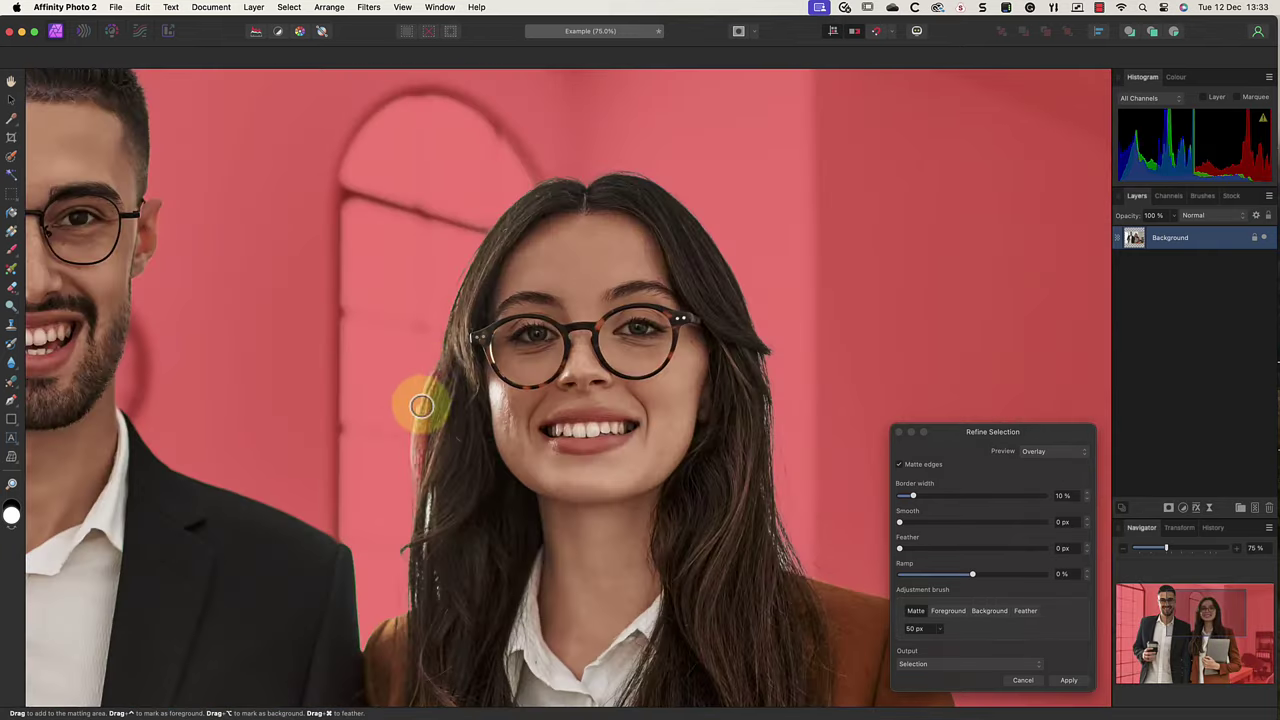
left_click(989, 610)
scroll(700, 450, "down", 10)
left_click_drag(808, 470, 804, 551)
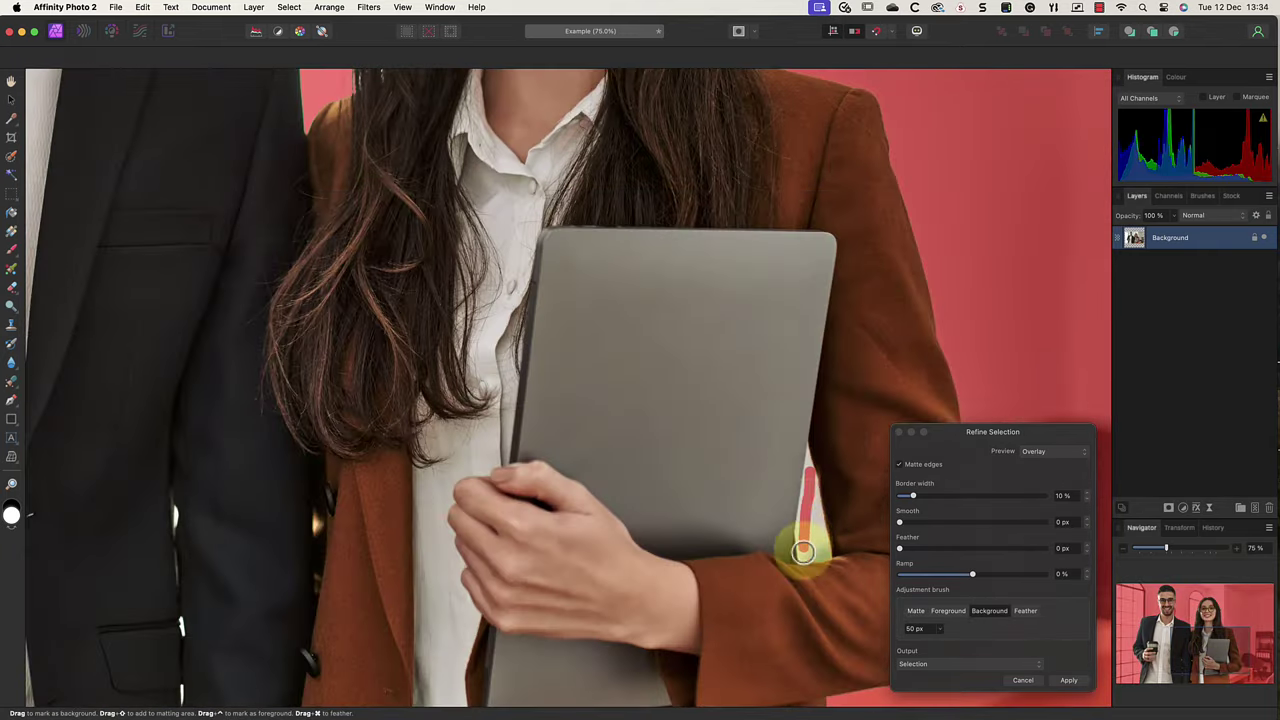
left_click(948, 610)
key("super+minus")
key("super+minus")
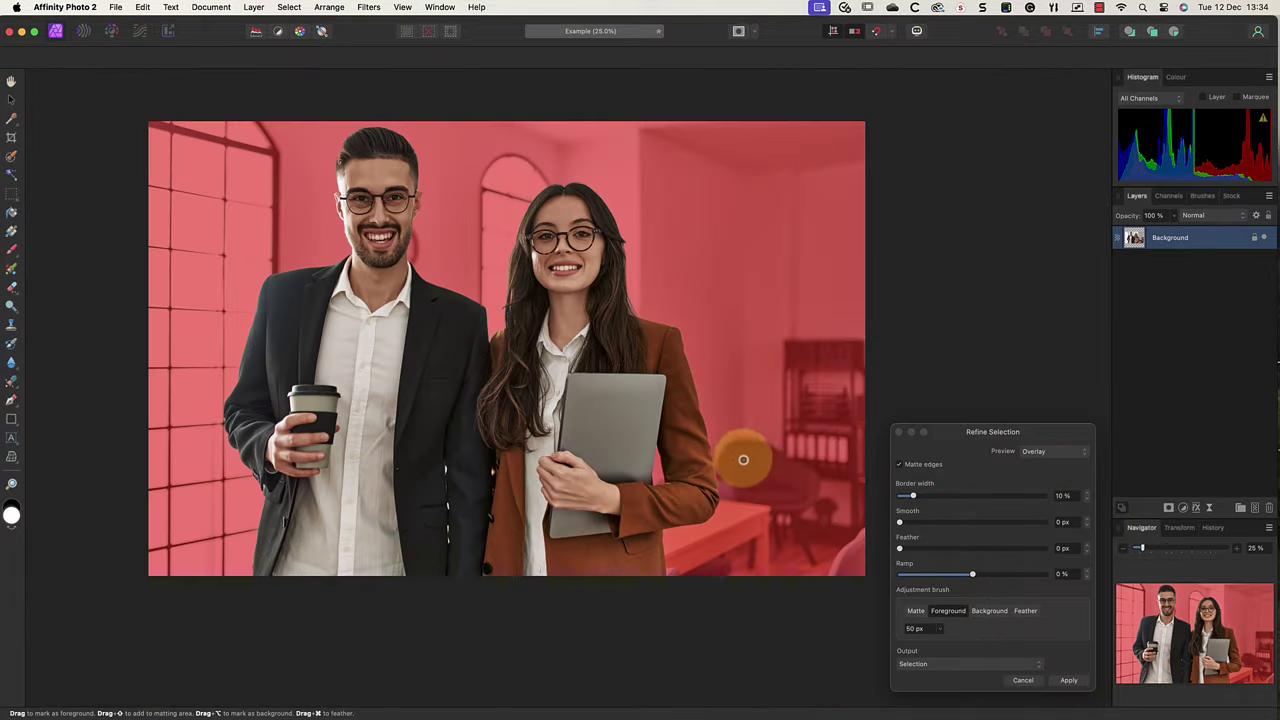
- Apply the refined edges and save the selection as a spare channel
left_click(1068, 680)
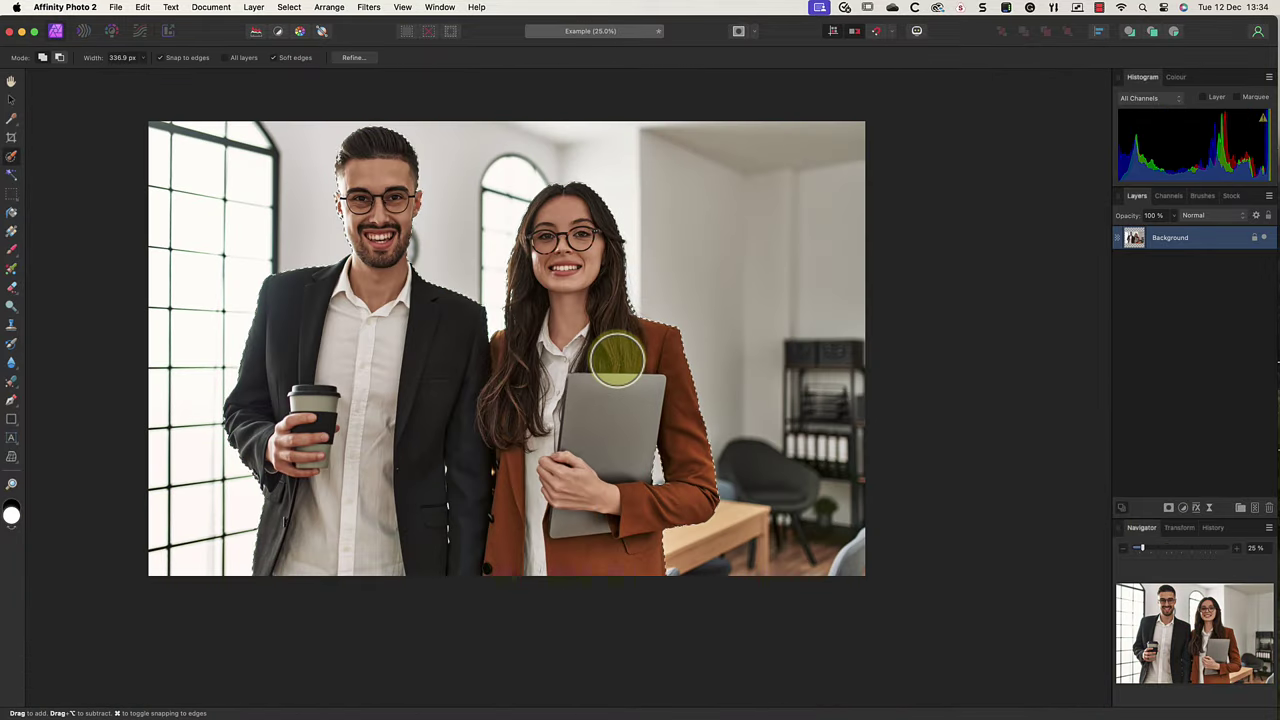
scroll(617, 360, "up", 2)
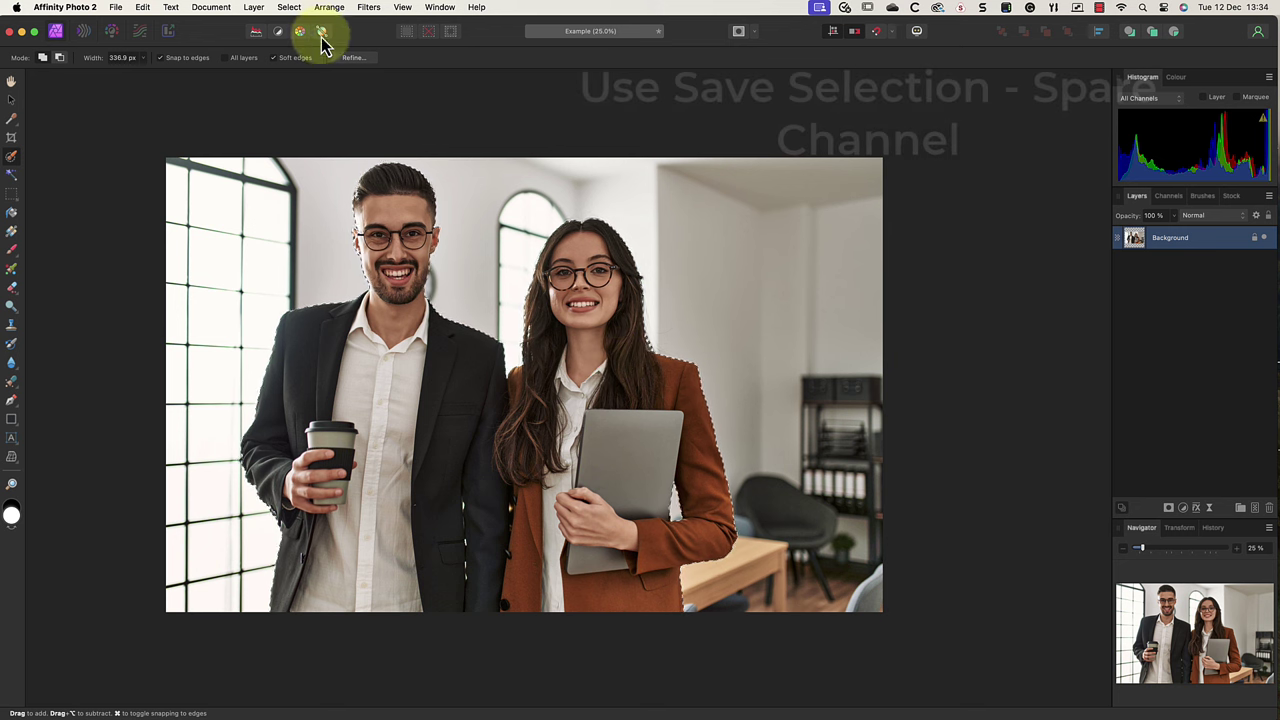
left_click(289, 7)
mouse_move(336, 133)
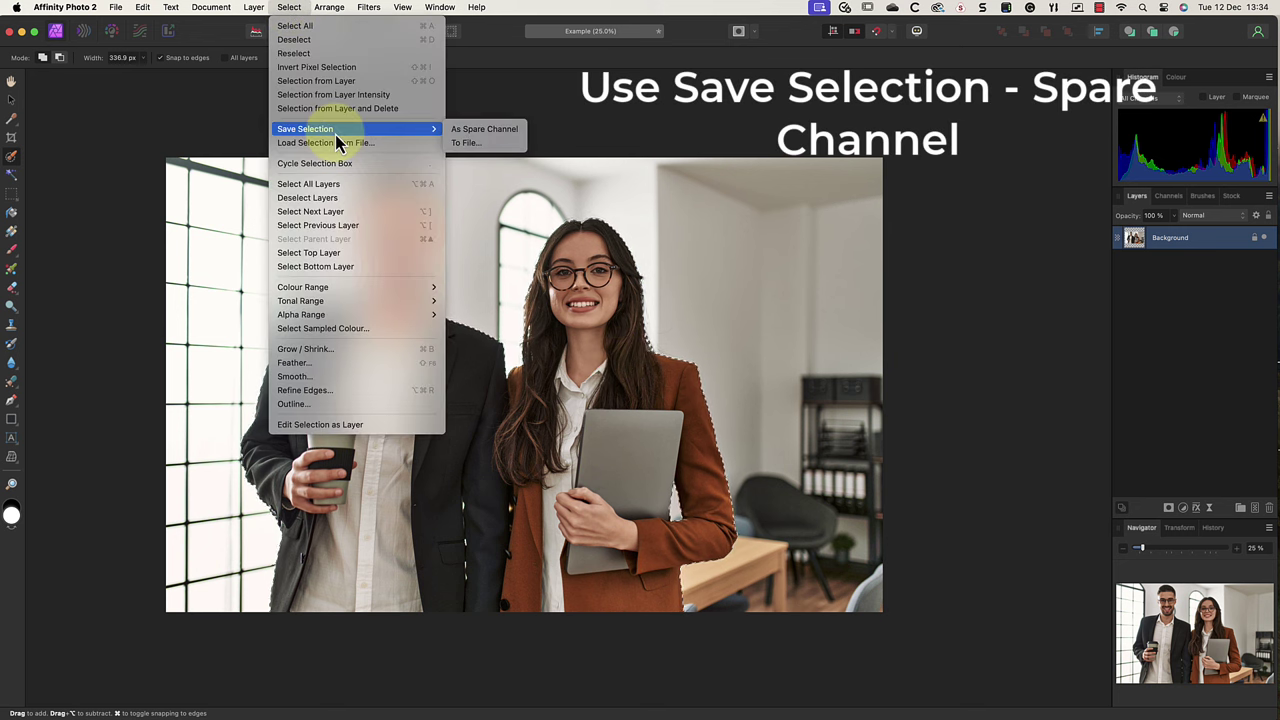
left_click(490, 130)
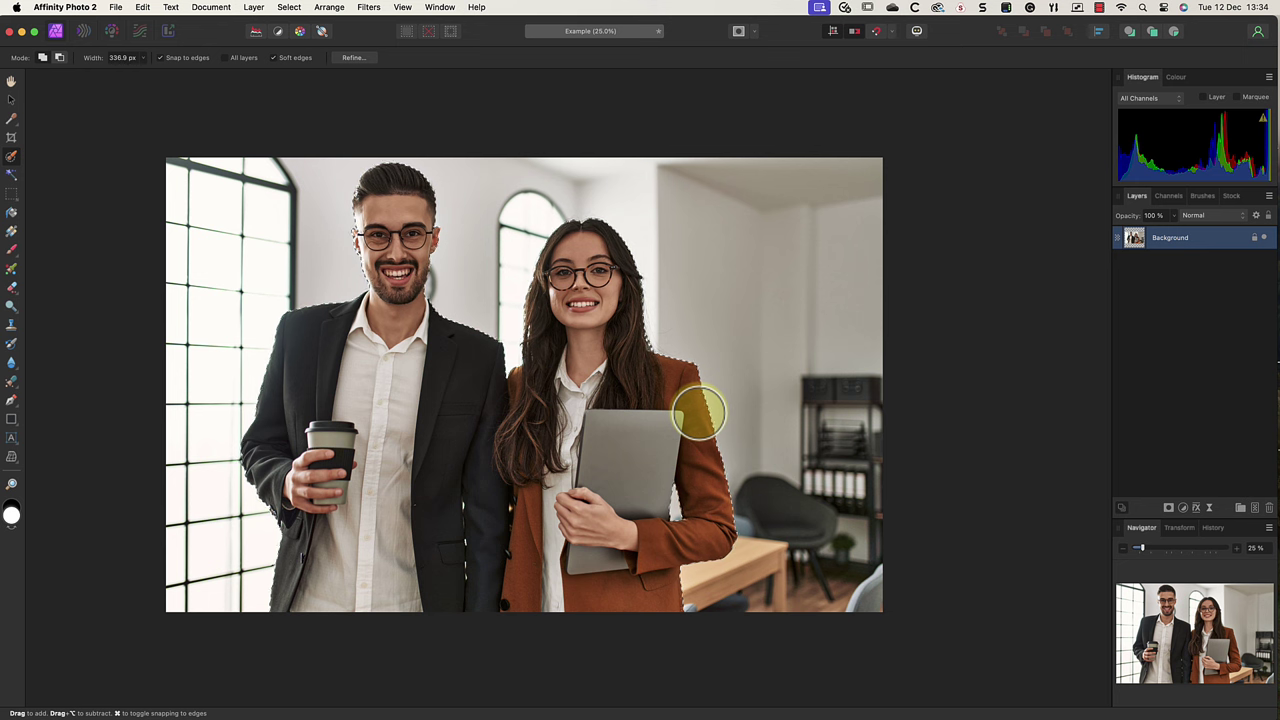
- Duplicate the Background layer and select the original lower copy
right_click(1206, 242)
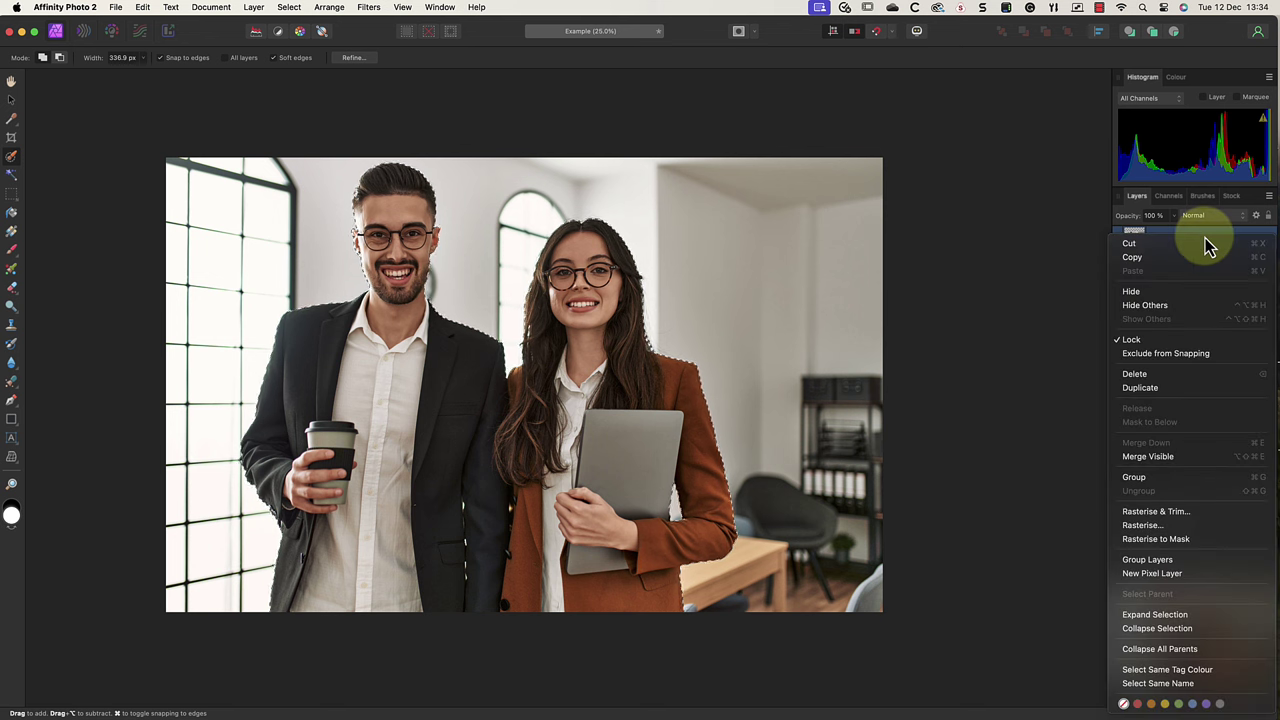
left_click(1175, 390)
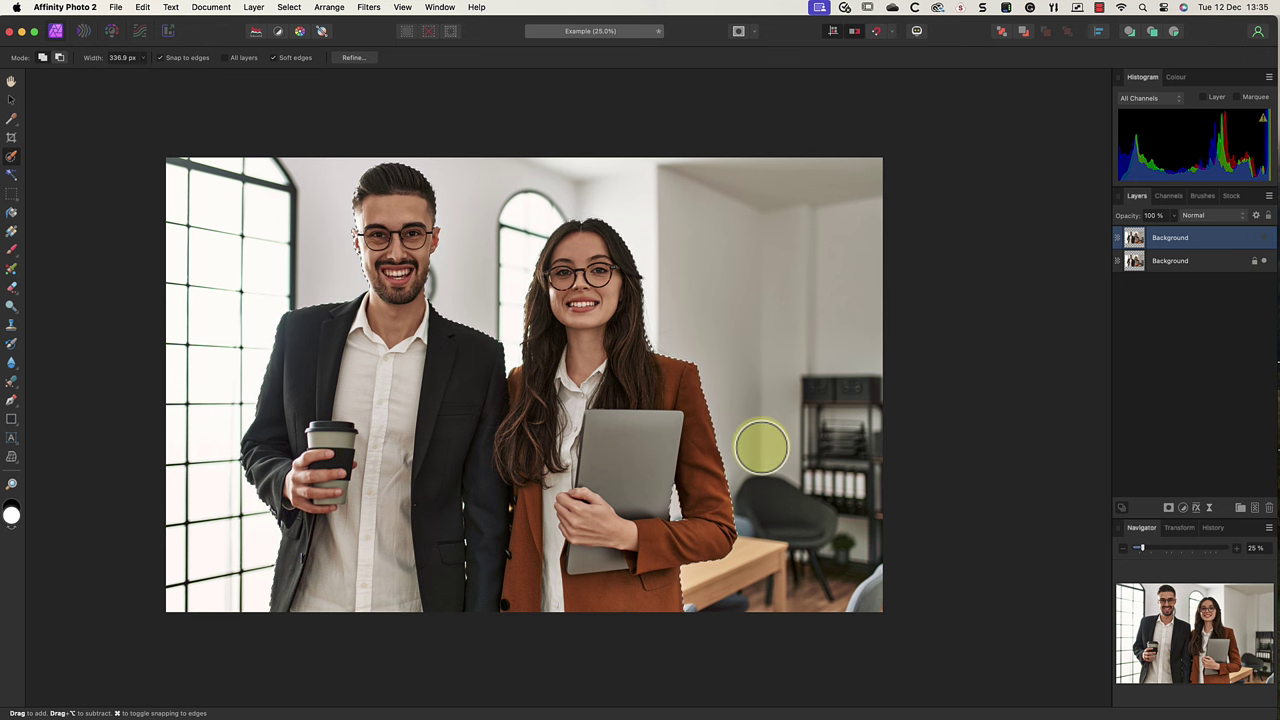
scroll(762, 447, "left", 2)
scroll(762, 447, "up", 2)
scroll(762, 447, "down", 2)
scroll(762, 447, "left", 2)
left_click(1148, 262)
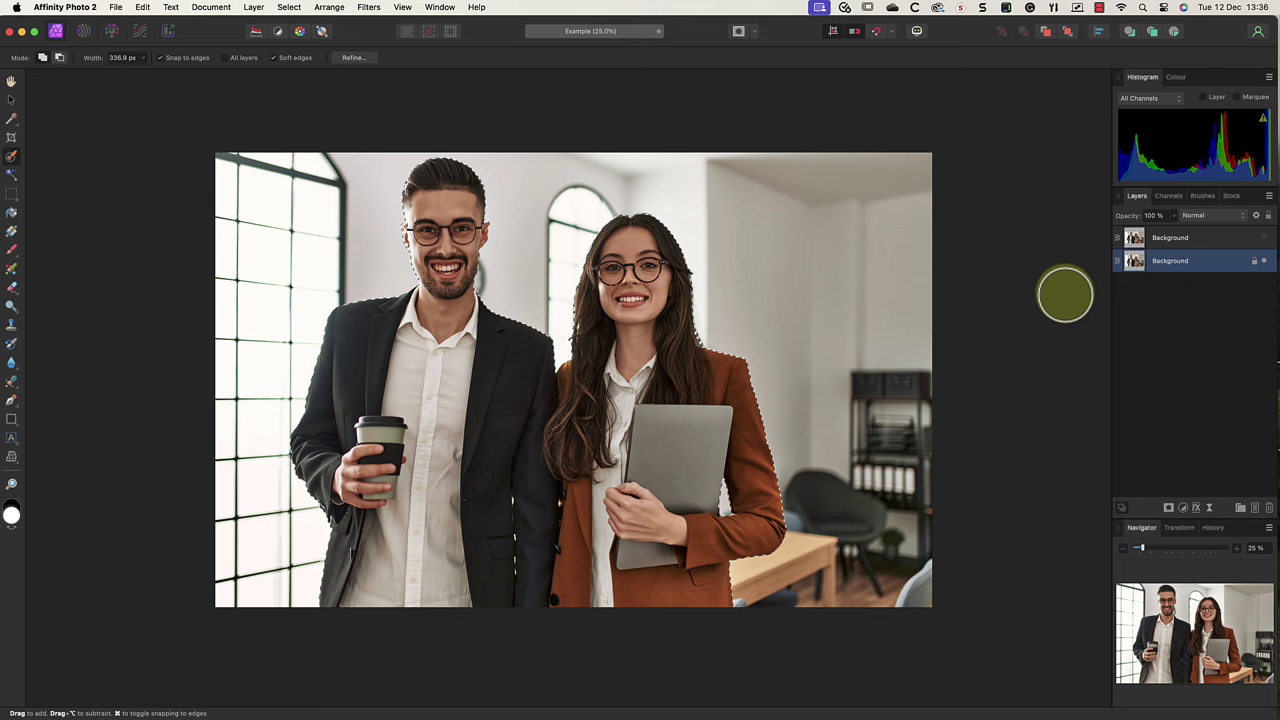
- Grow the selection outward with a 36.7 px radius using Select > Grow / Shrink
left_click(289, 8)
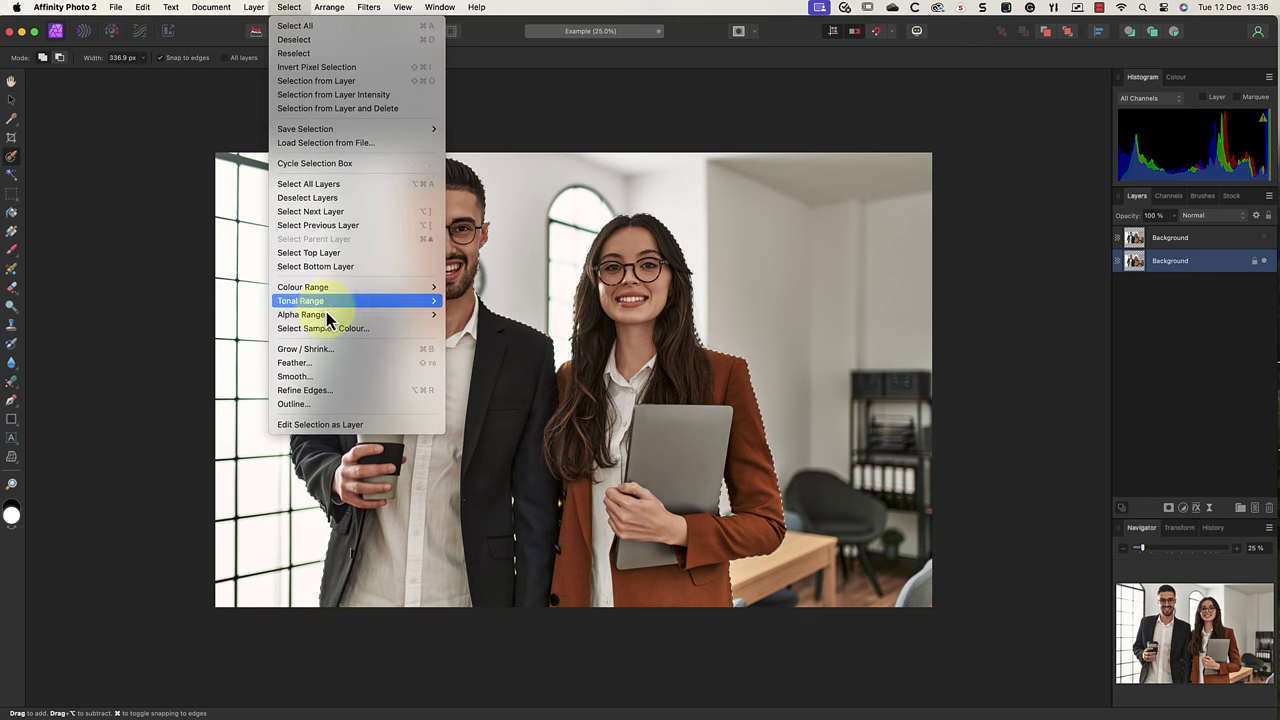
left_click(330, 349)
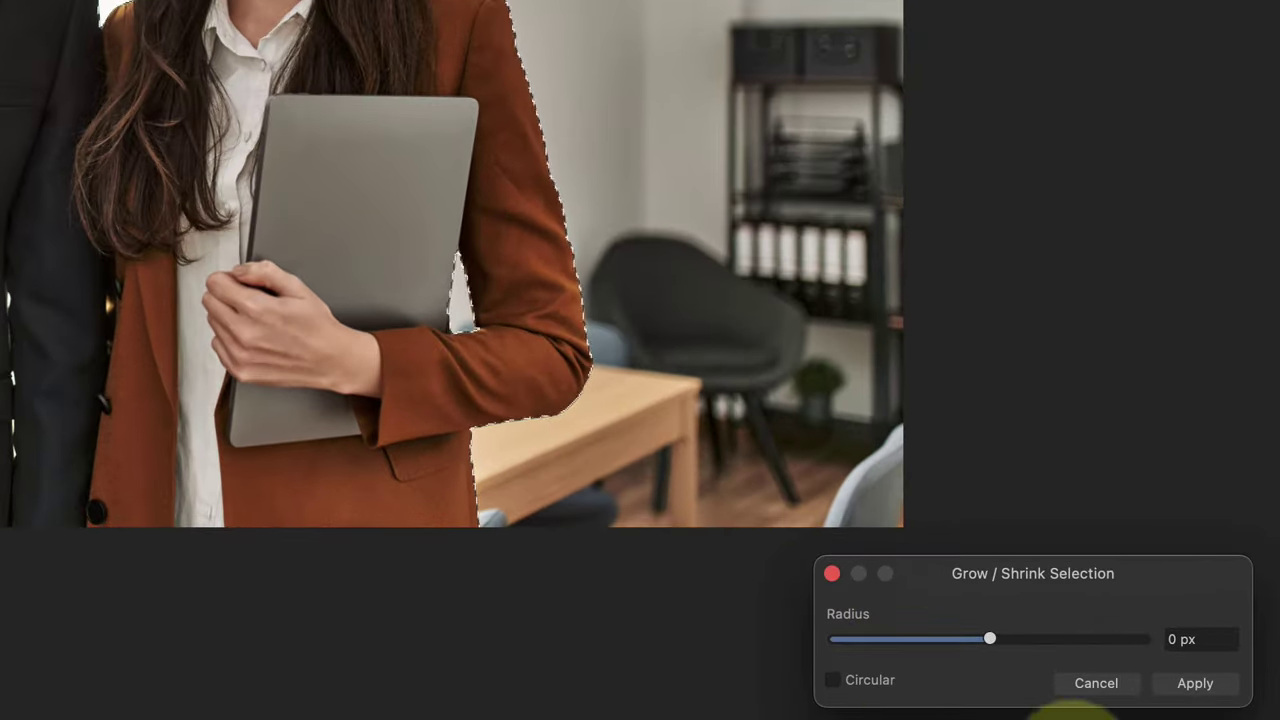
left_click_drag(991, 640, 996, 638)
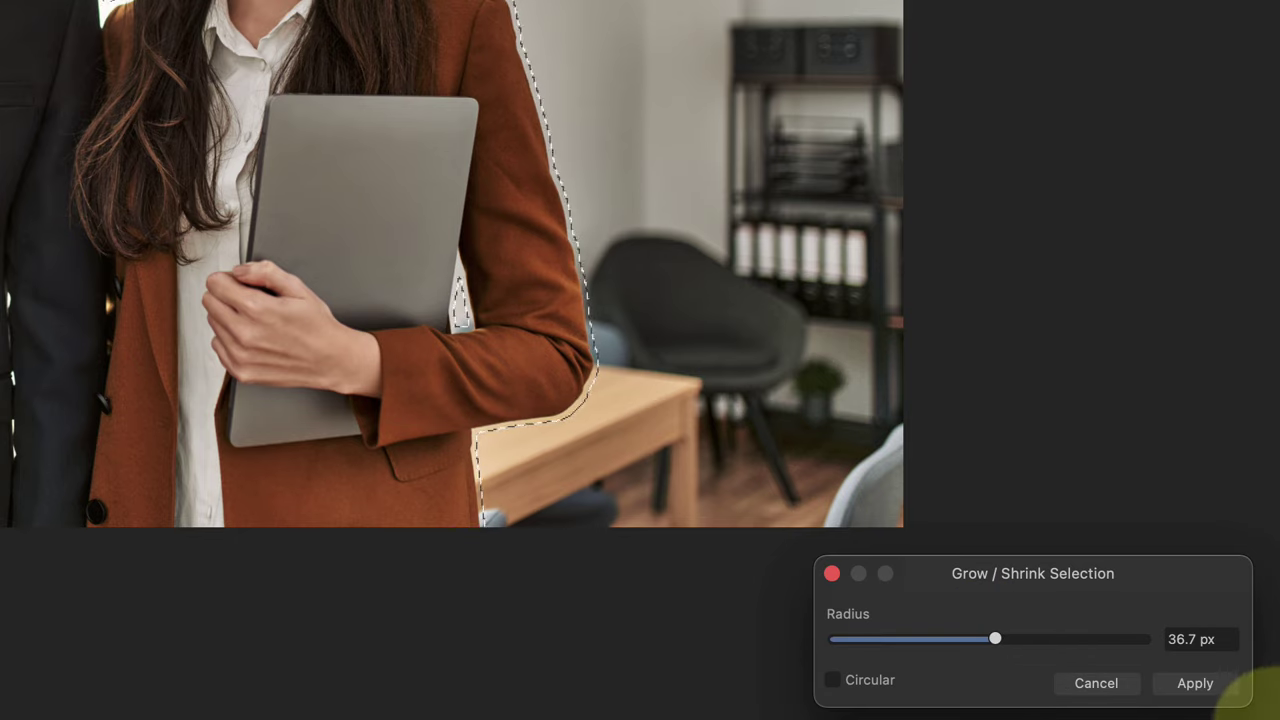
left_click(1195, 683)
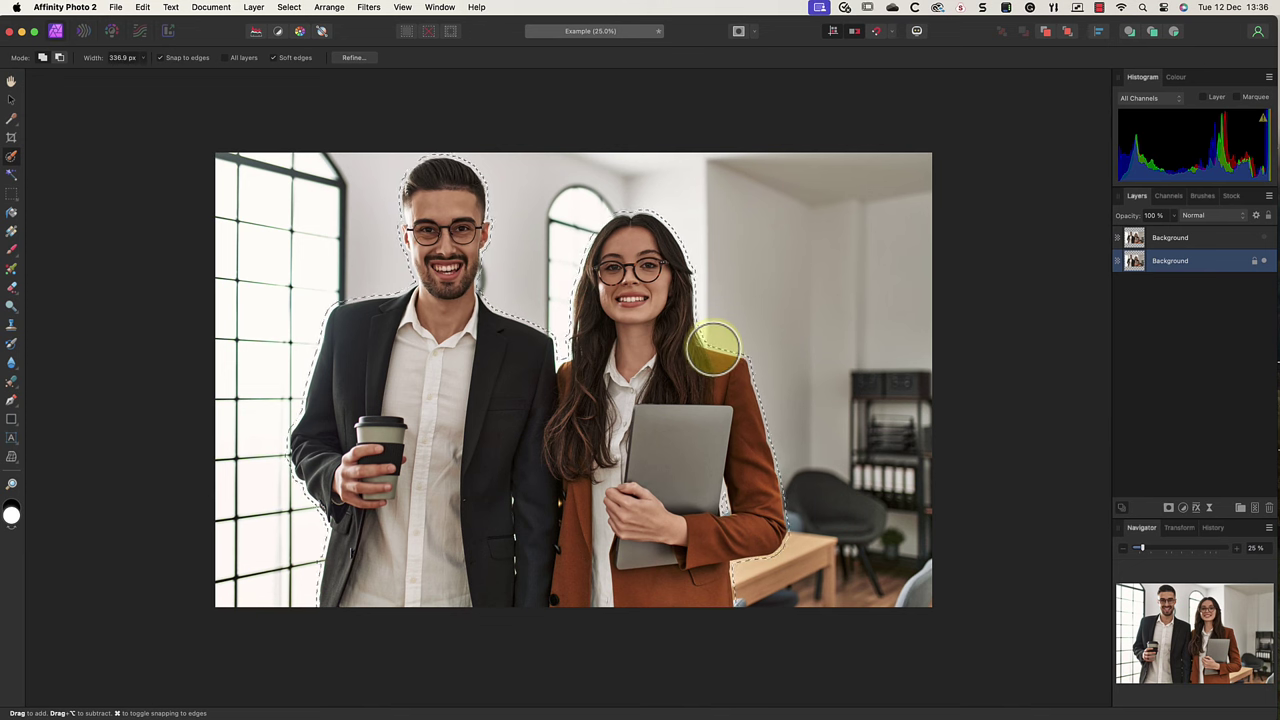
- Inpaint the people out of the lower Background layer, then show and select the top copy
left_click(143, 7)
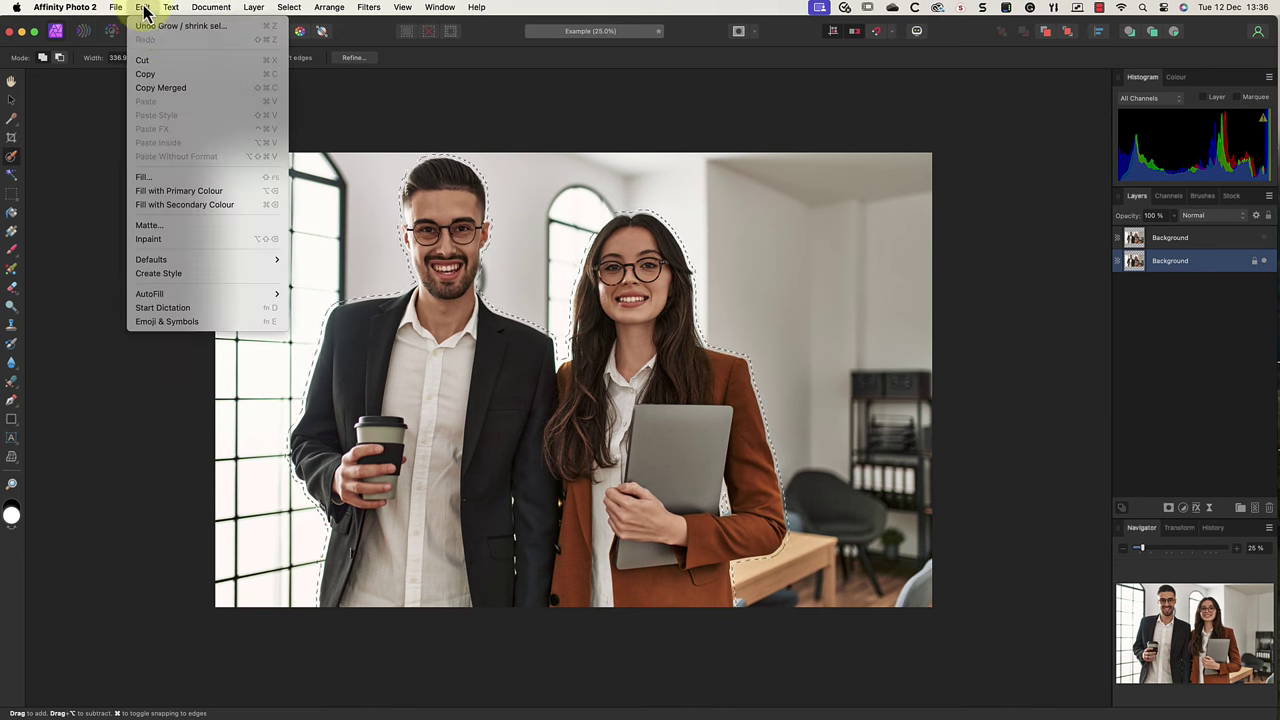
left_click(162, 239)
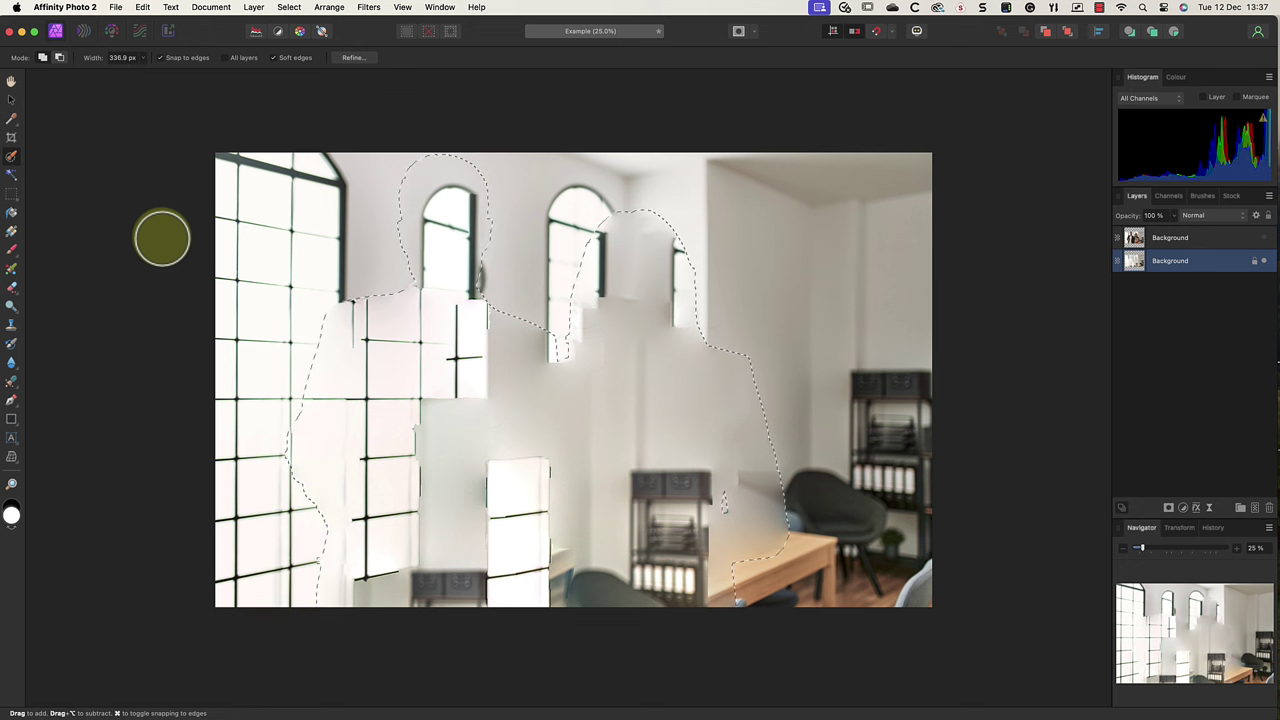
left_click(1264, 240)
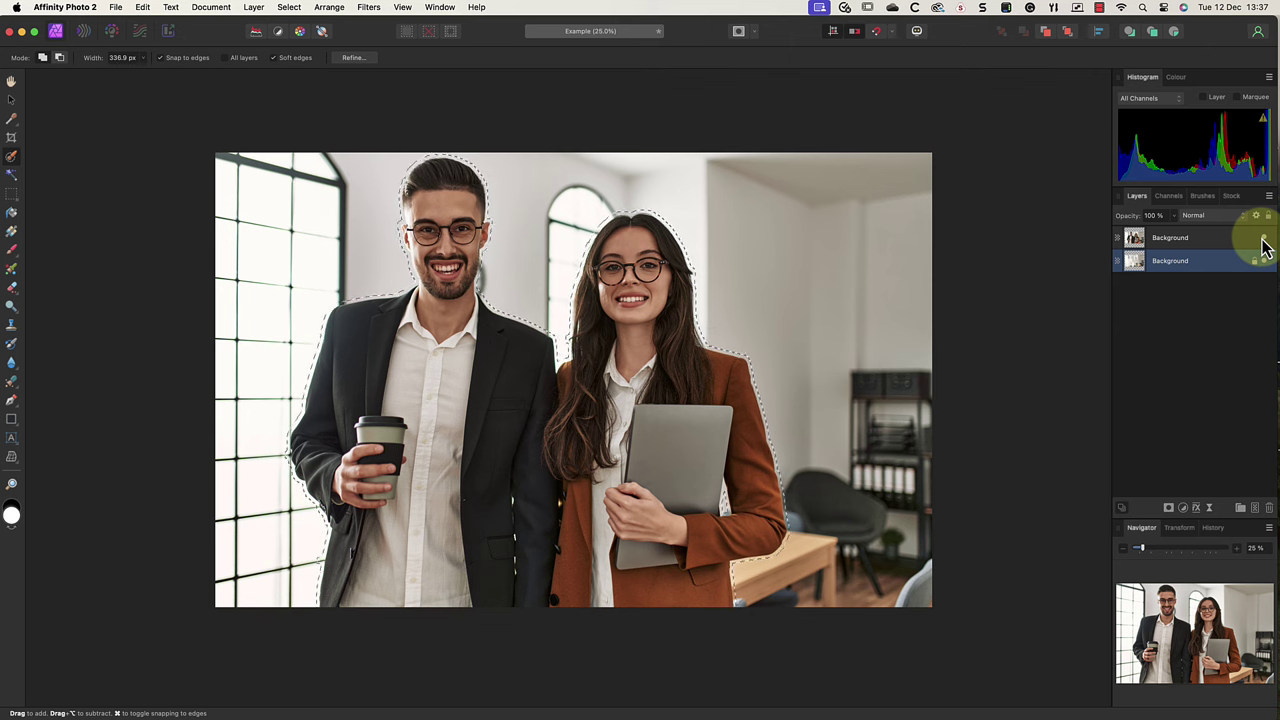
left_click(1175, 237)
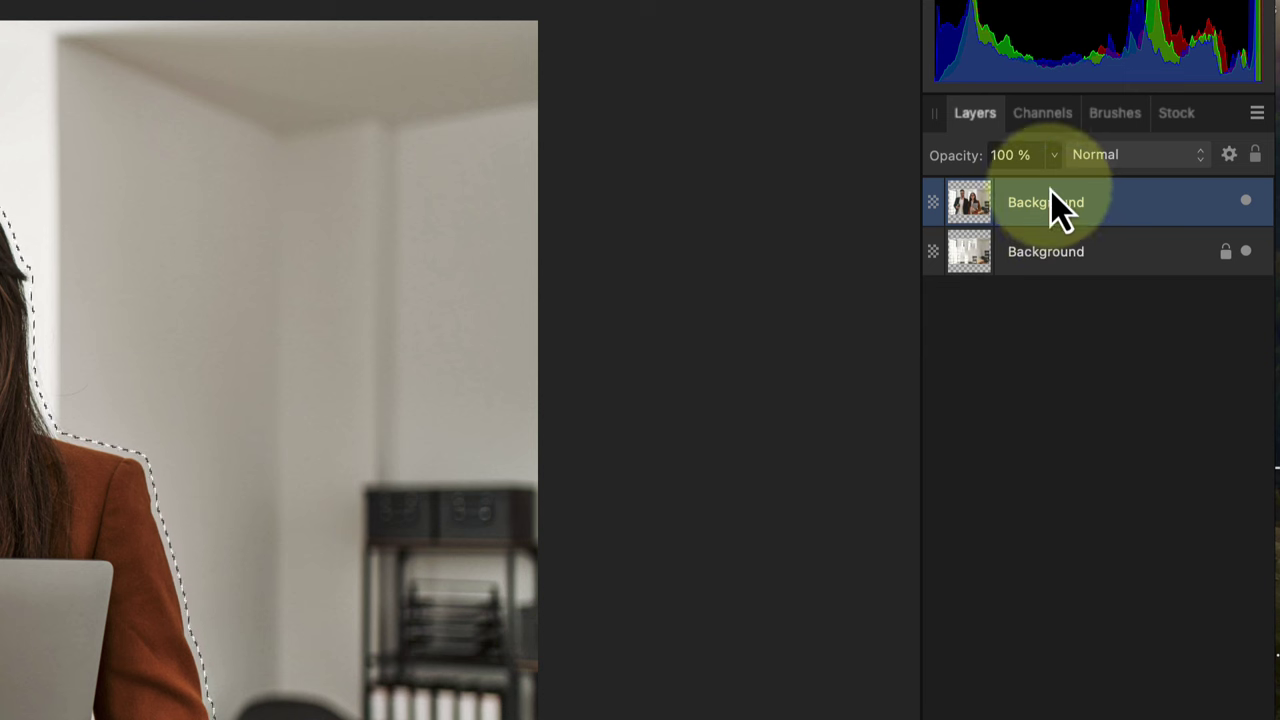
- Load the Spare Channel back as the pixel selection from the Channels panel
left_click(1046, 125)
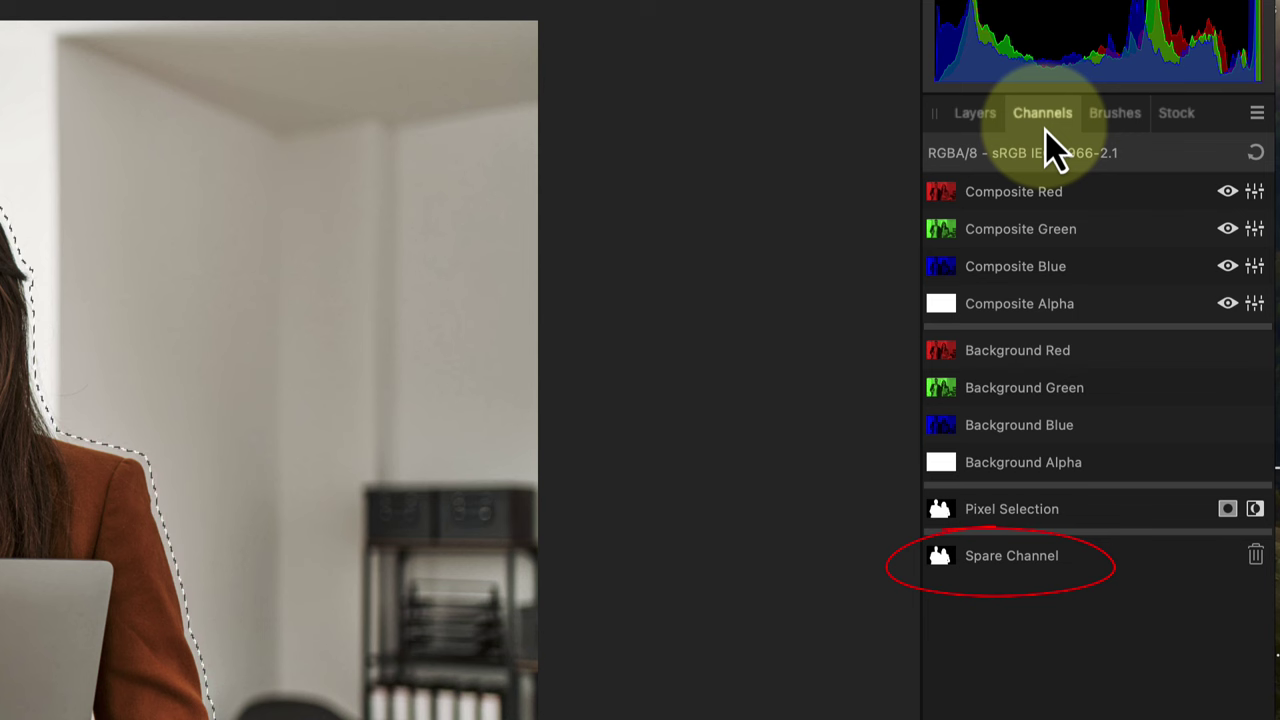
right_click(1040, 570)
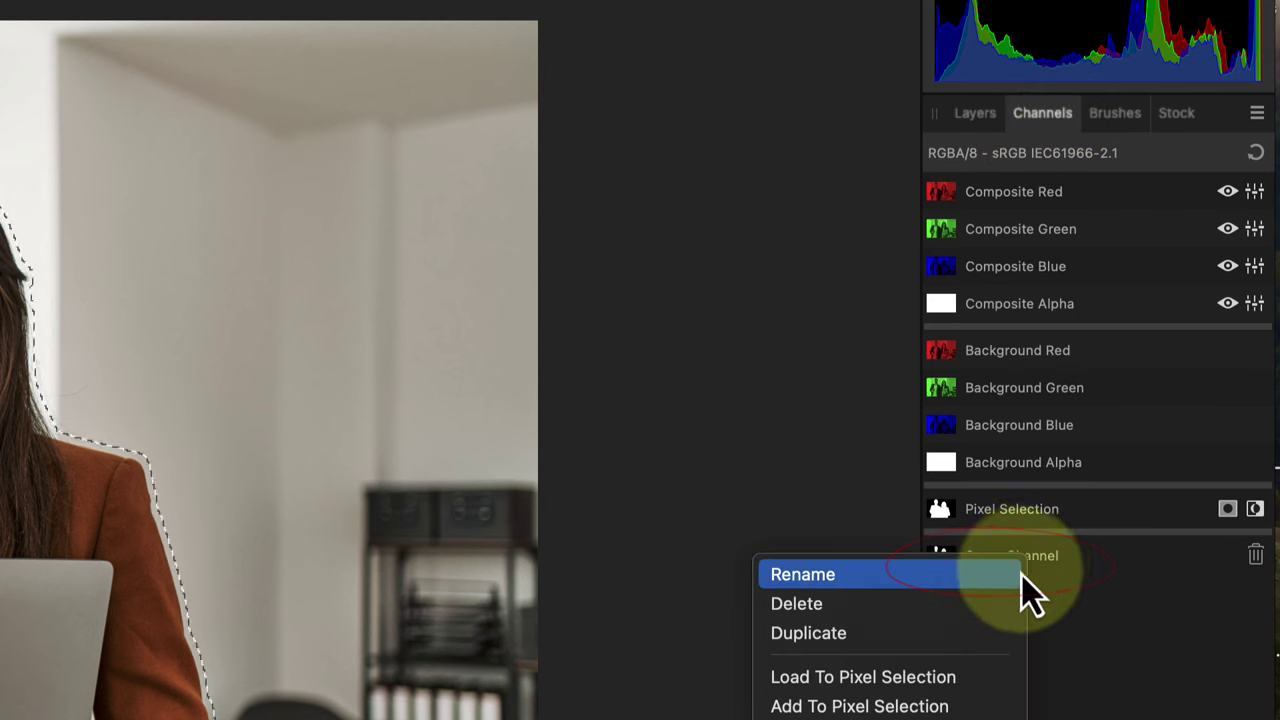
left_click(966, 676)
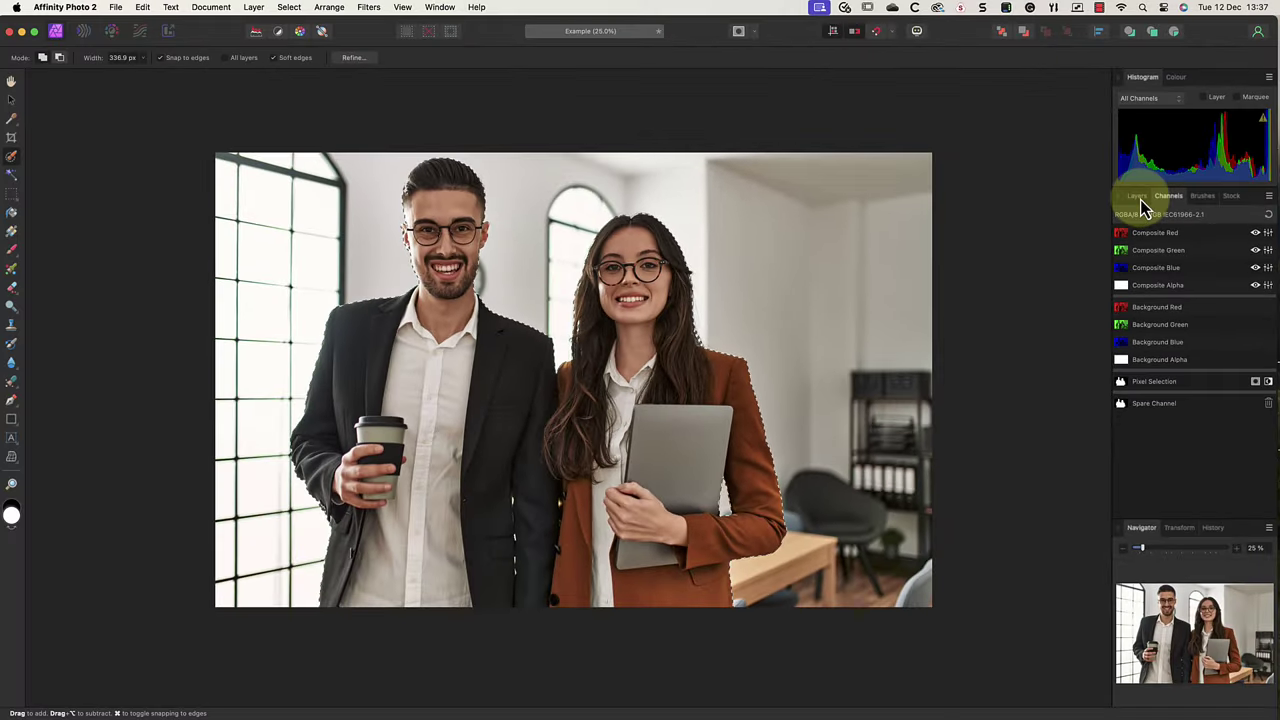
left_click(1139, 197)
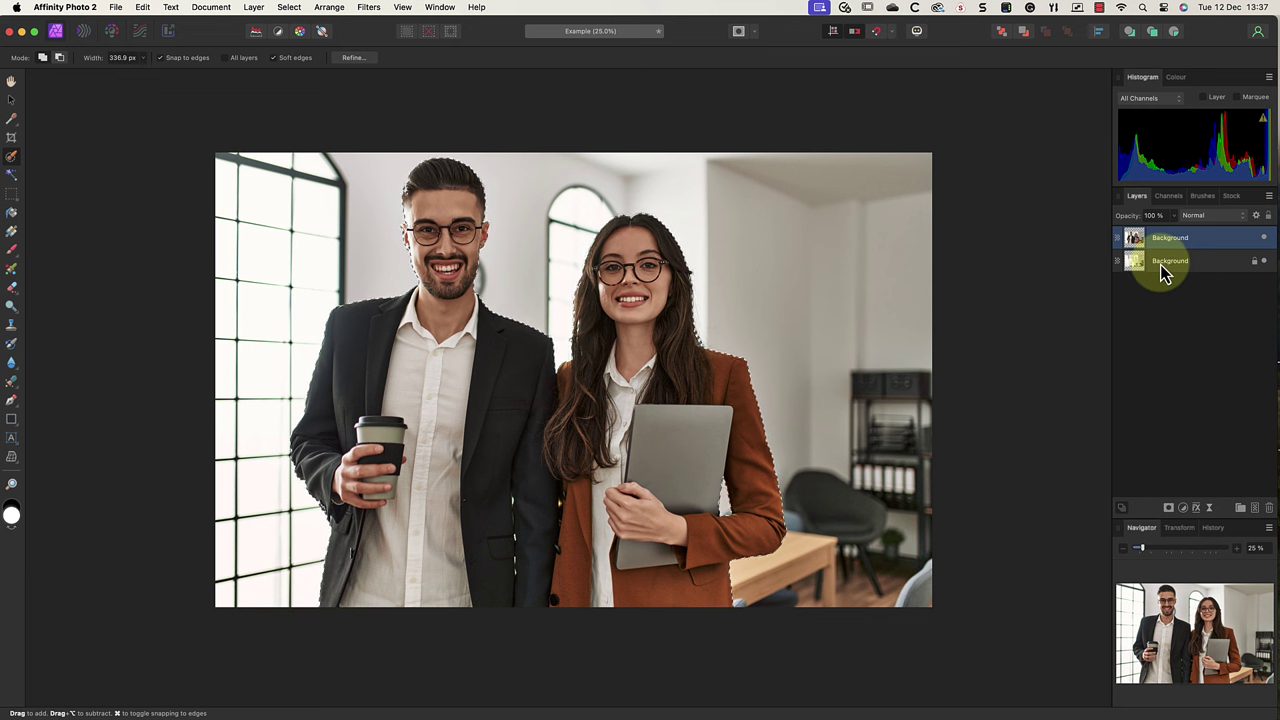
- Invert the pixel selection and make the inpainted lower Background layer active
left_click(289, 8)
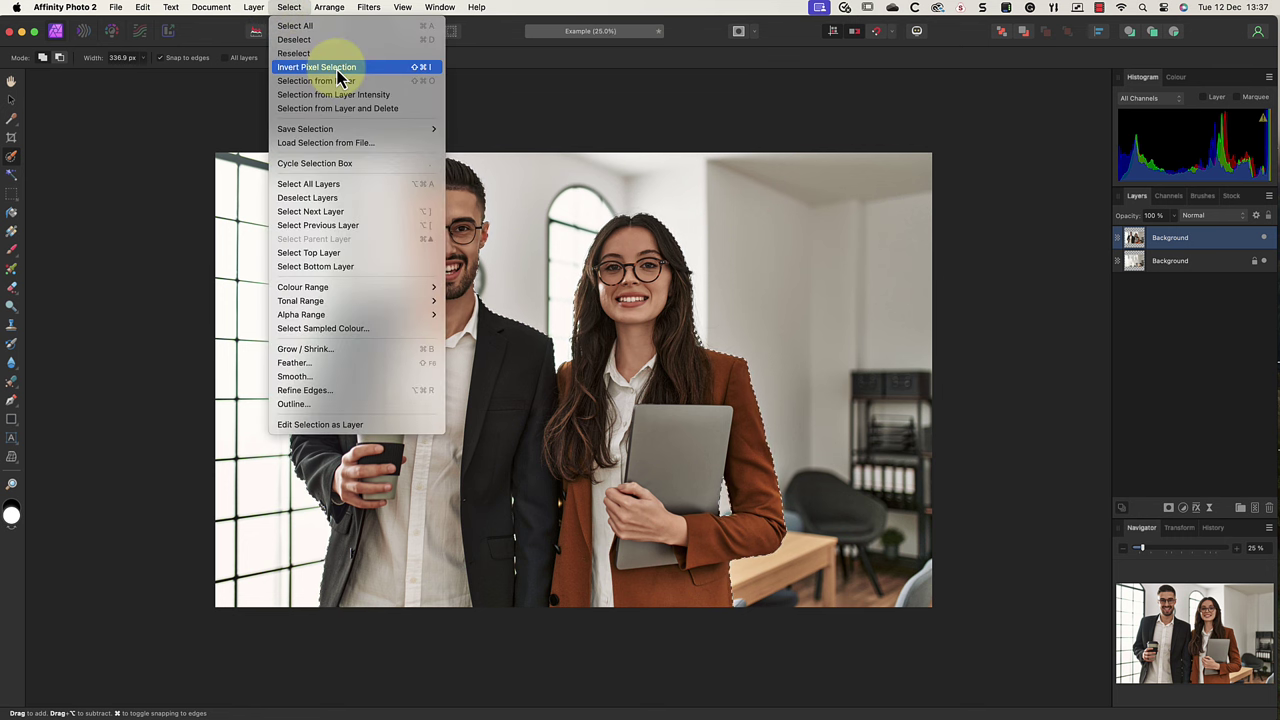
left_click(338, 70)
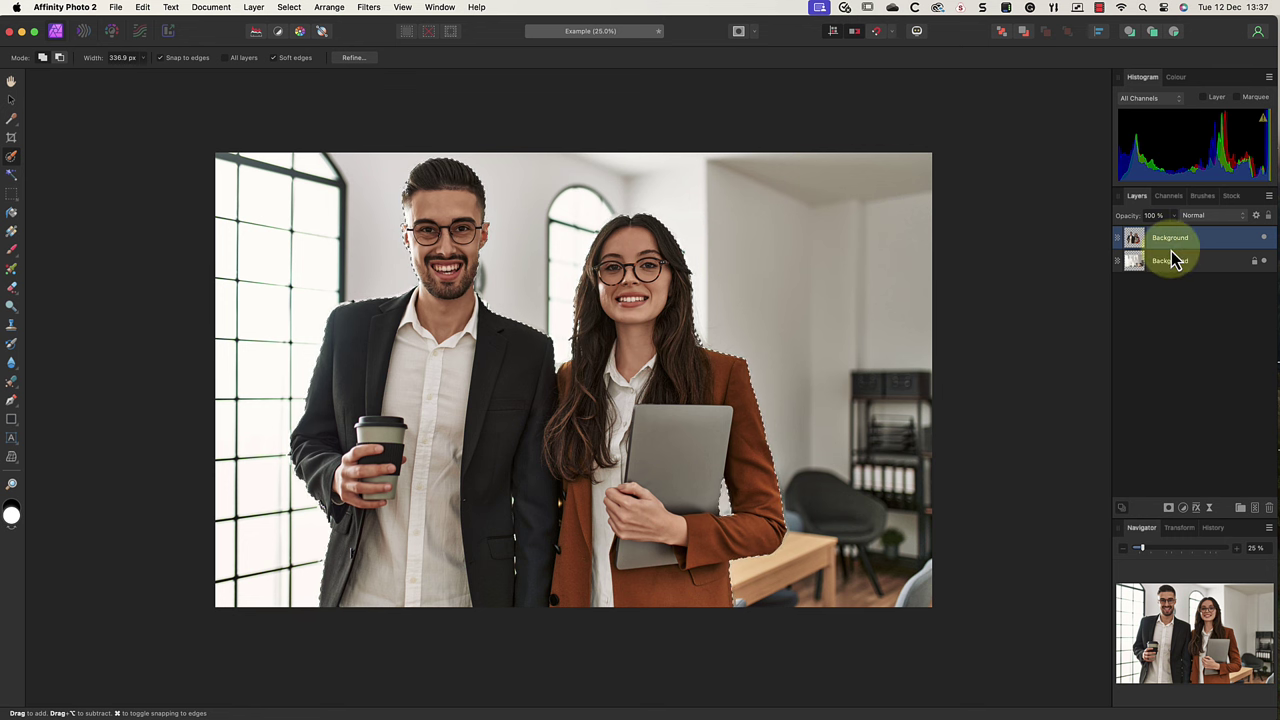
left_click(1265, 262)
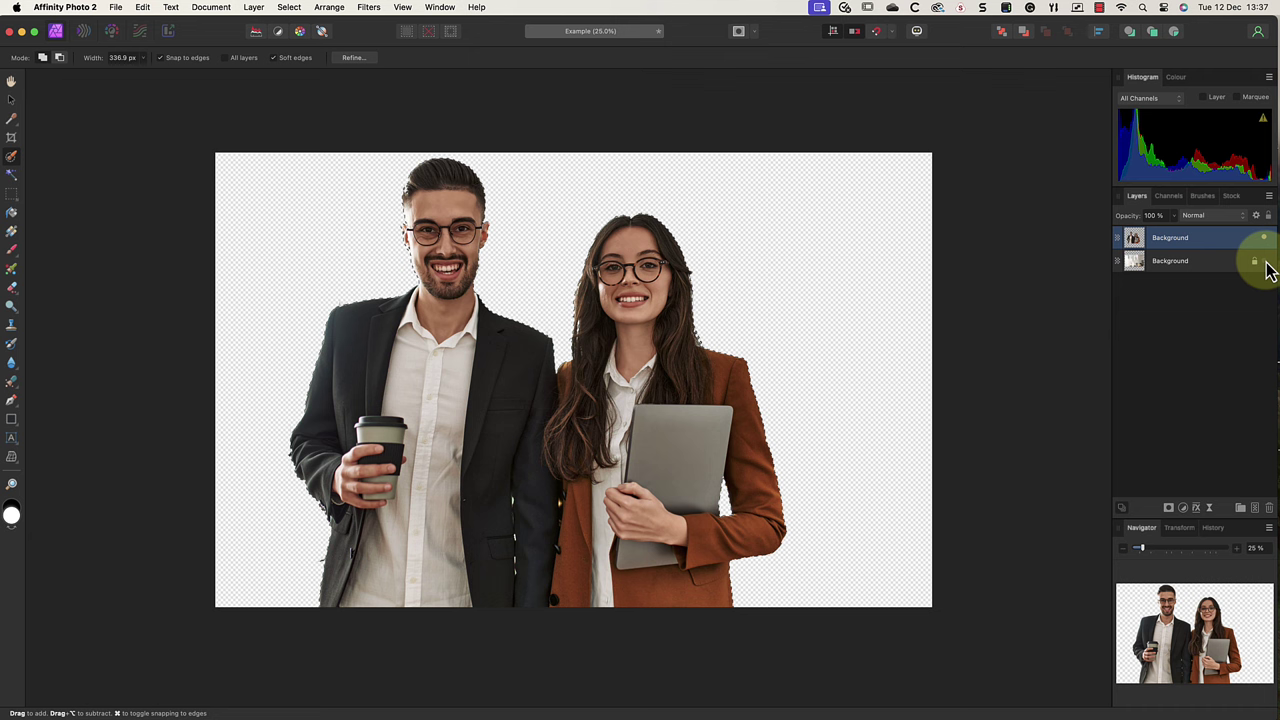
left_click(1265, 262)
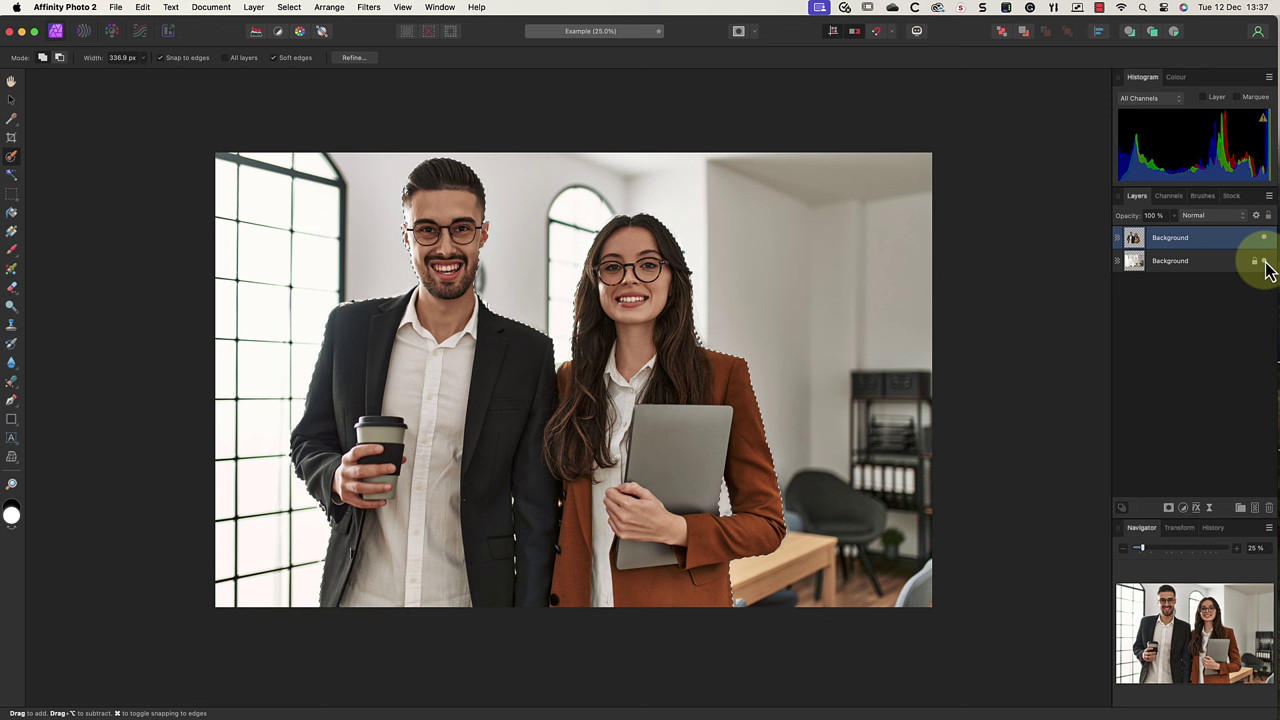
left_click(1160, 262)
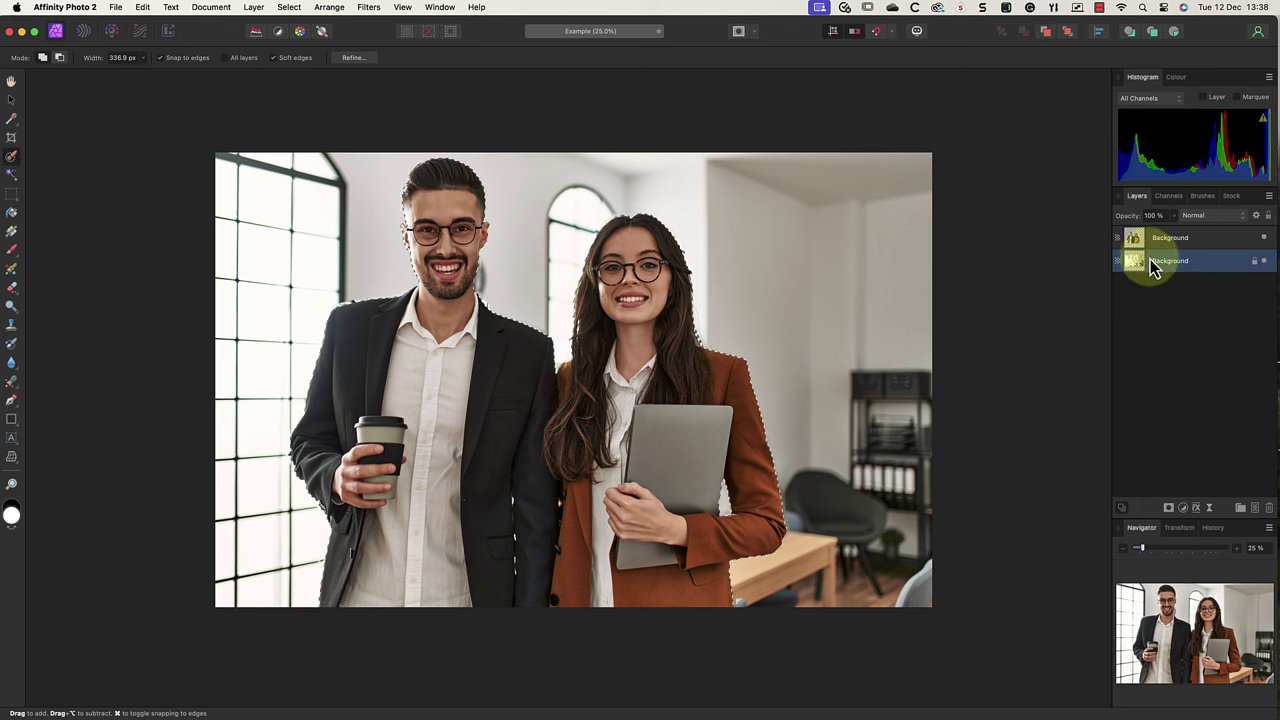
- Add a Gaussian Blur live filter layer at 71.6 px radius, then deselect with Cmd+D
left_click(255, 8)
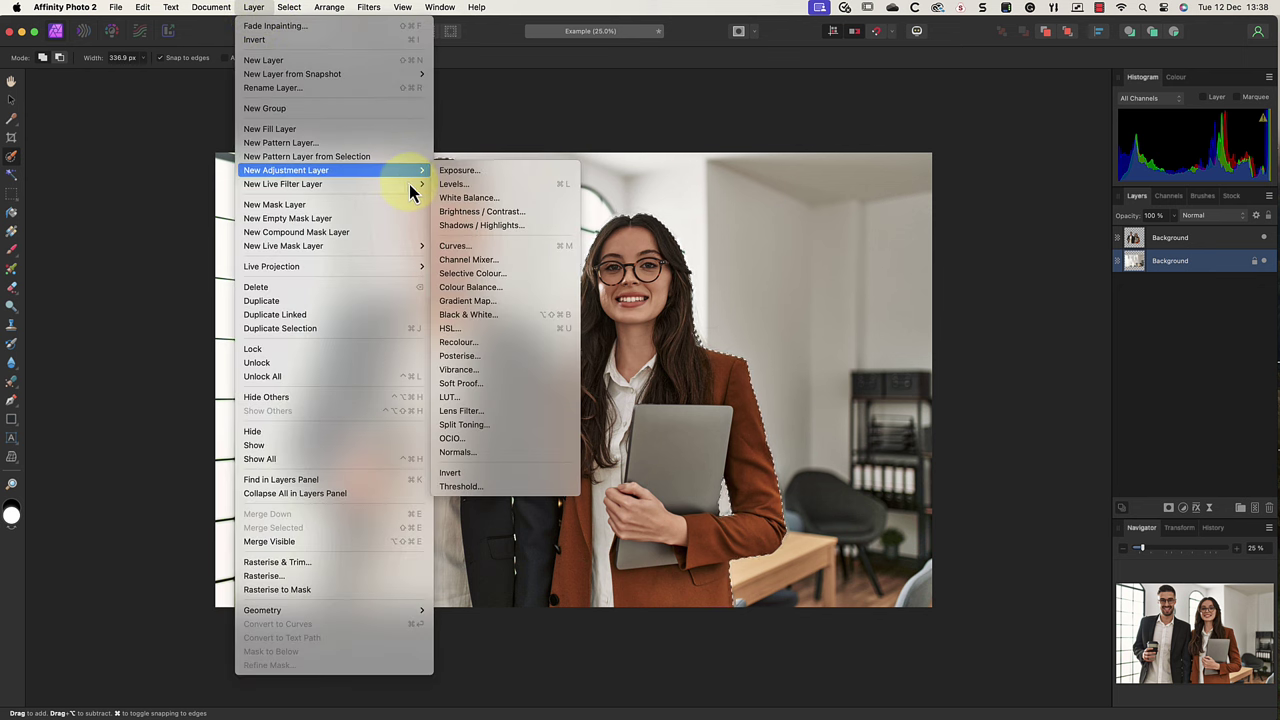
mouse_move(411, 192)
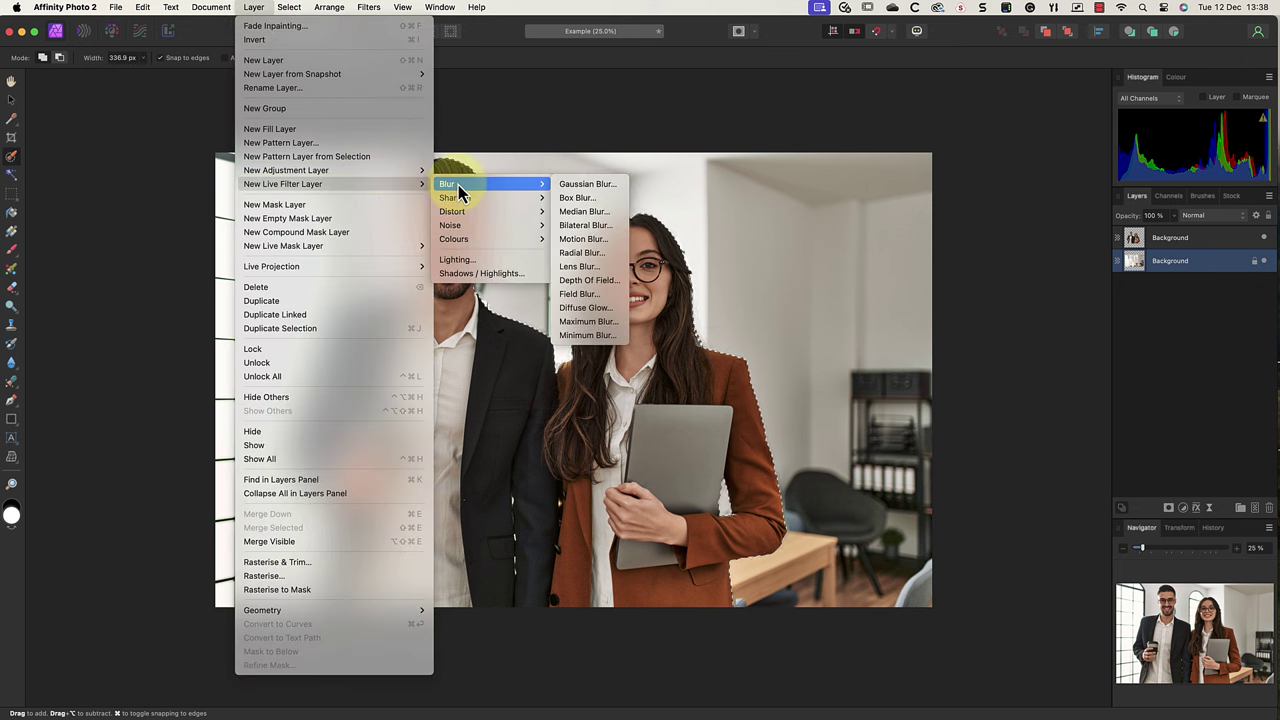
left_click(587, 185)
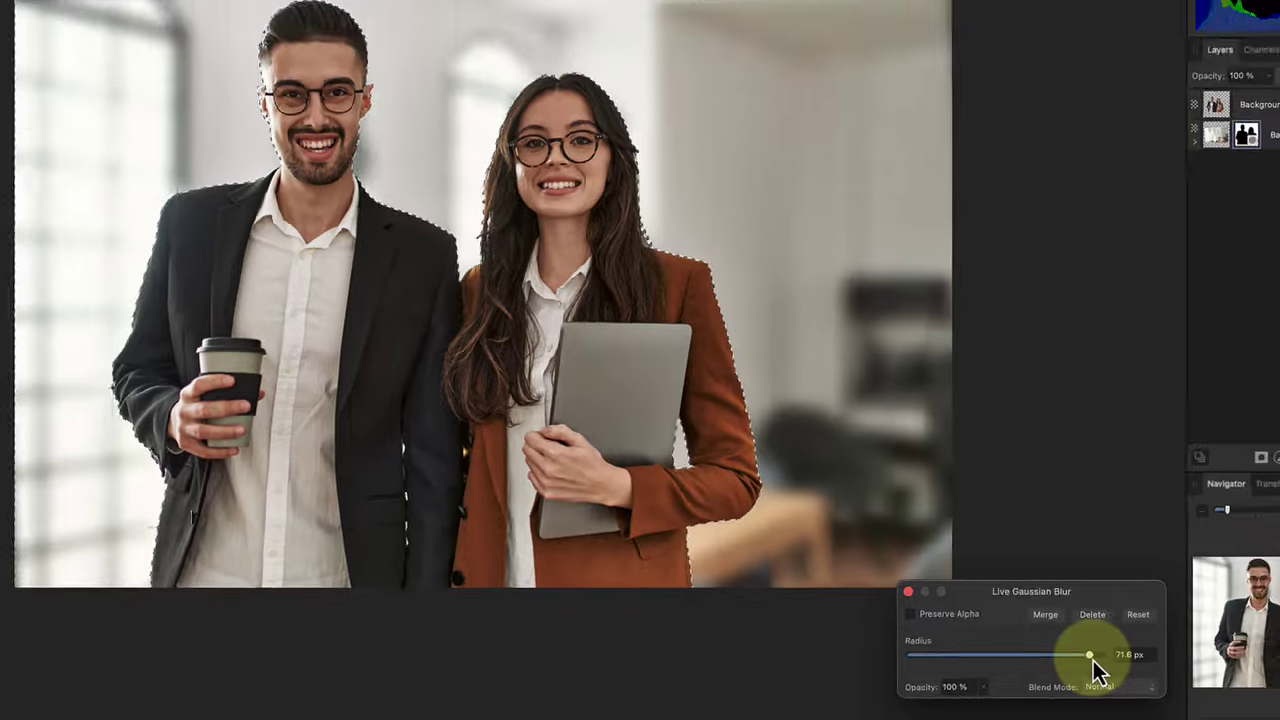
left_click(908, 591)
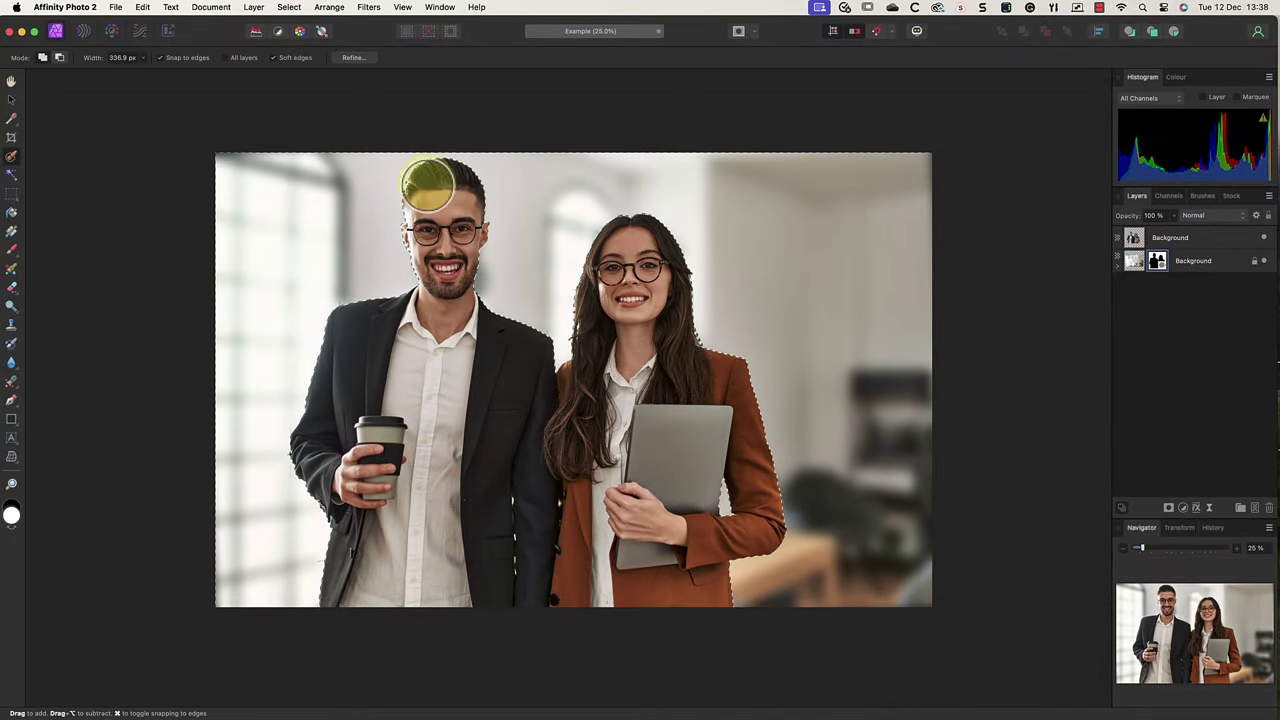
left_click(288, 8)
left_click(780, 270)
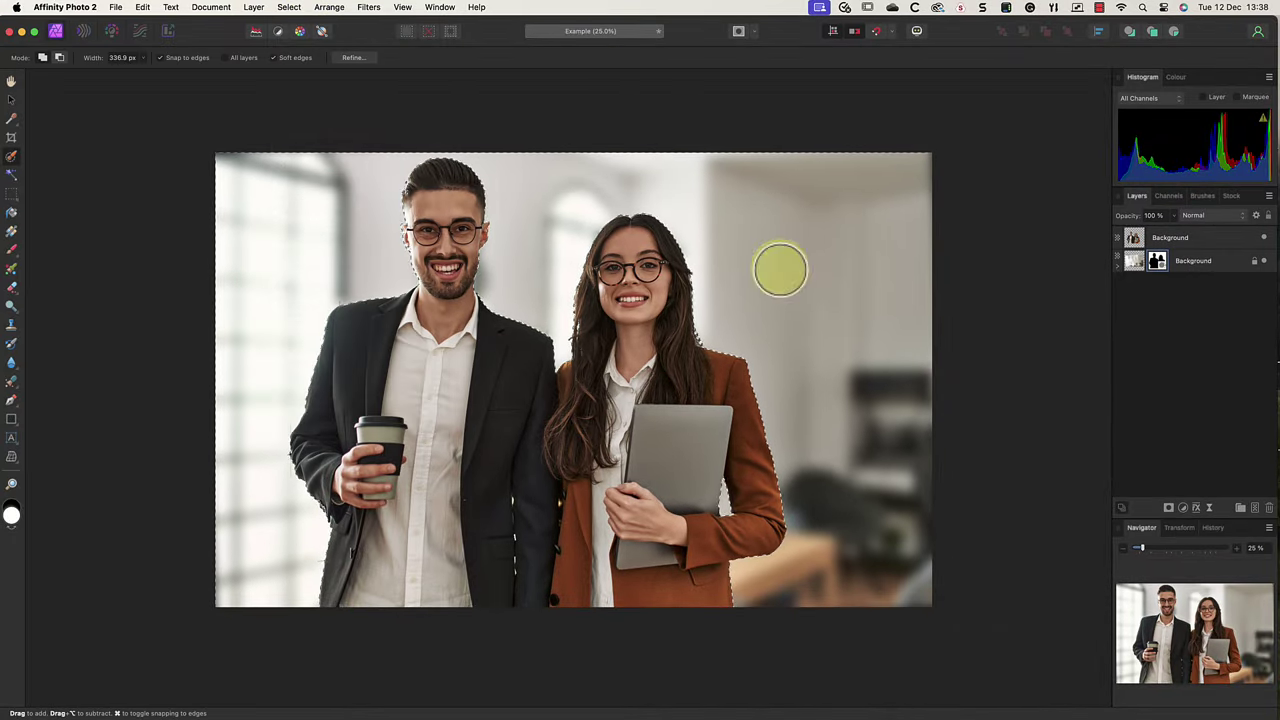
key("super+d")
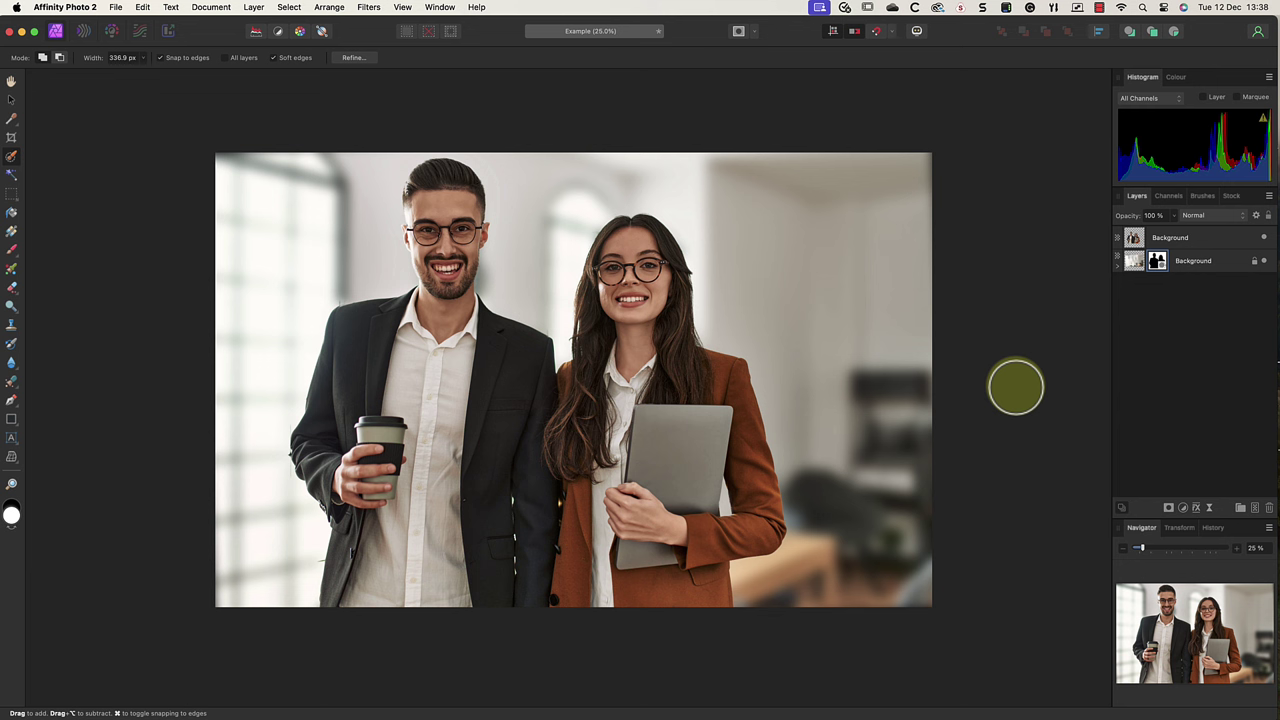